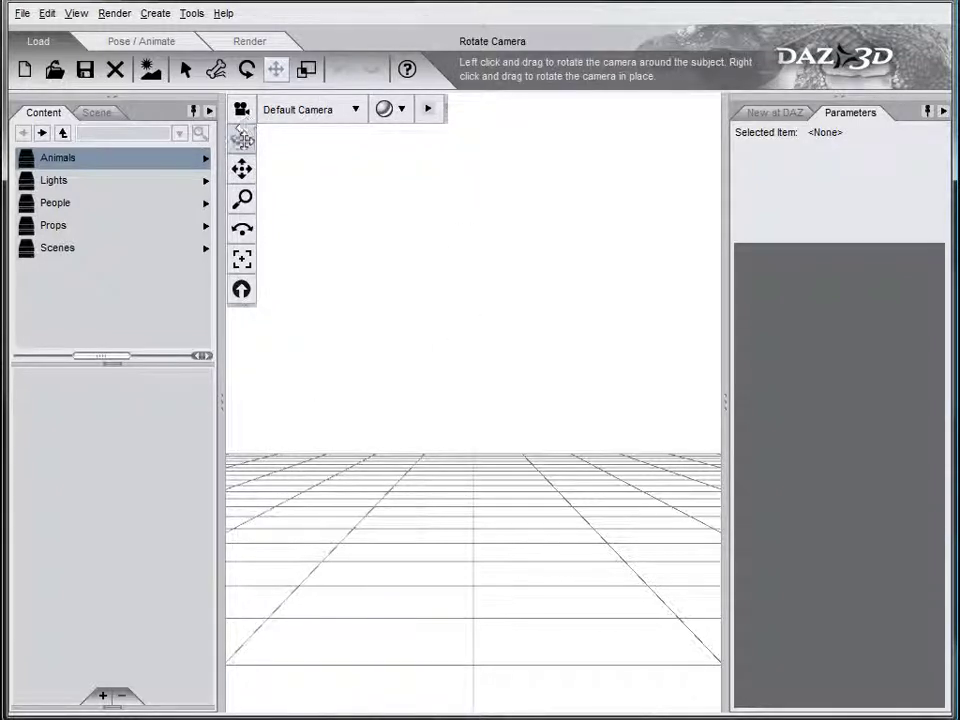
Step: Orbit the default camera so the ground grid tilts and the horizon drops
{"action": "left_click_drag", "start_coordinate": [242, 139], "coordinate": [251, 178]}
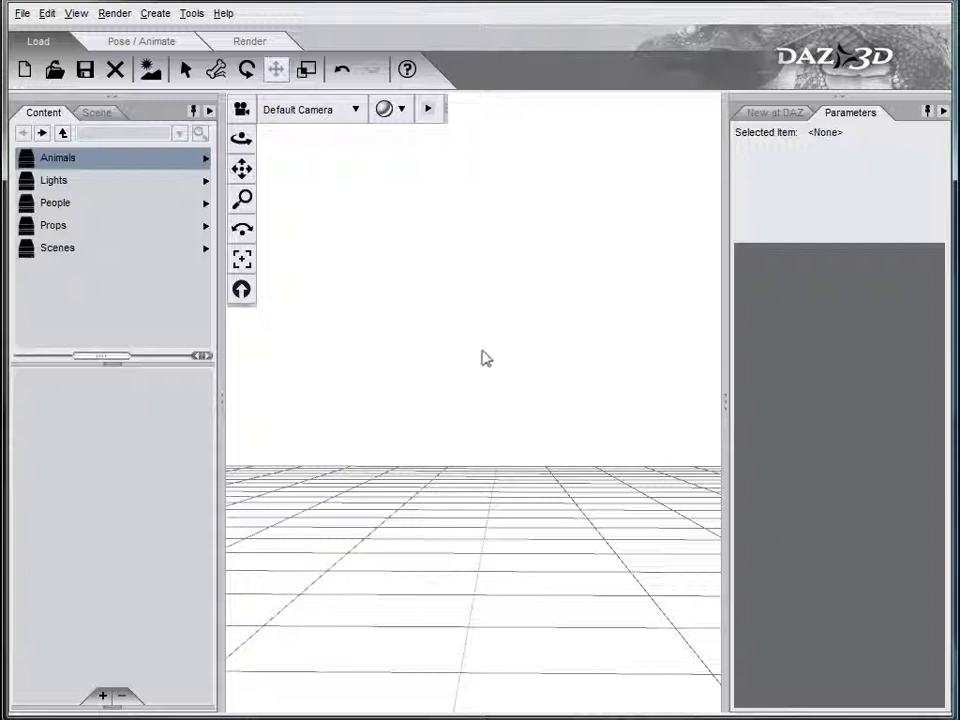
Step: Browse People > Victoria, go back to Scenes > Faerie Forest, and load Faerie Forest NIGHT
{"action": "double_click", "coordinate": [55, 202]}
{"action": "left_click", "coordinate": [63, 160]}
{"action": "double_click", "coordinate": [60, 158]}
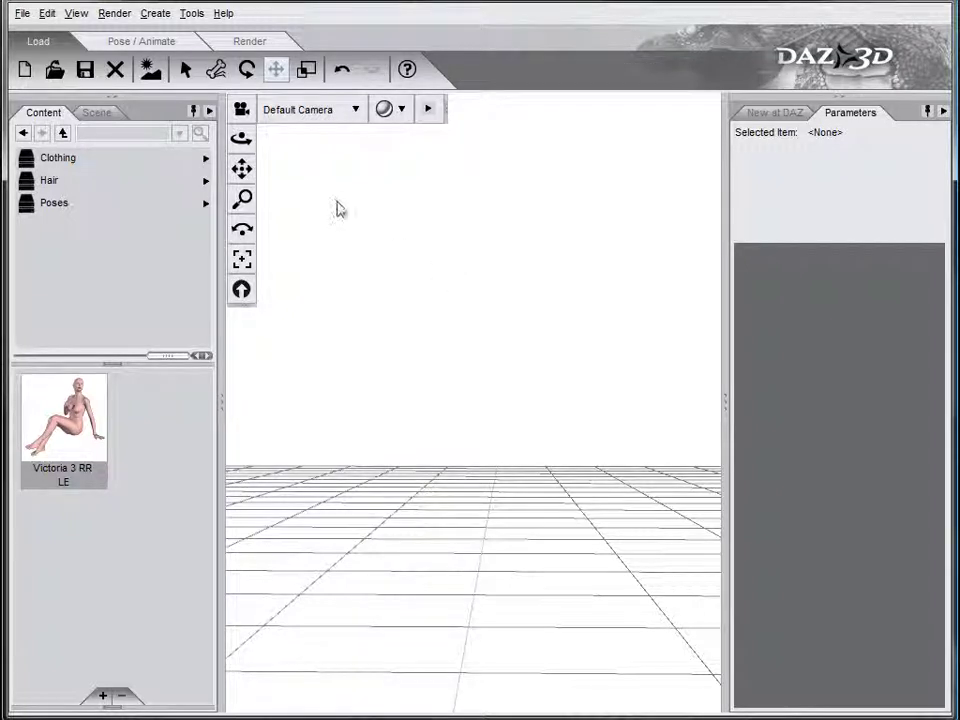
{"action": "left_click", "coordinate": [24, 134]}
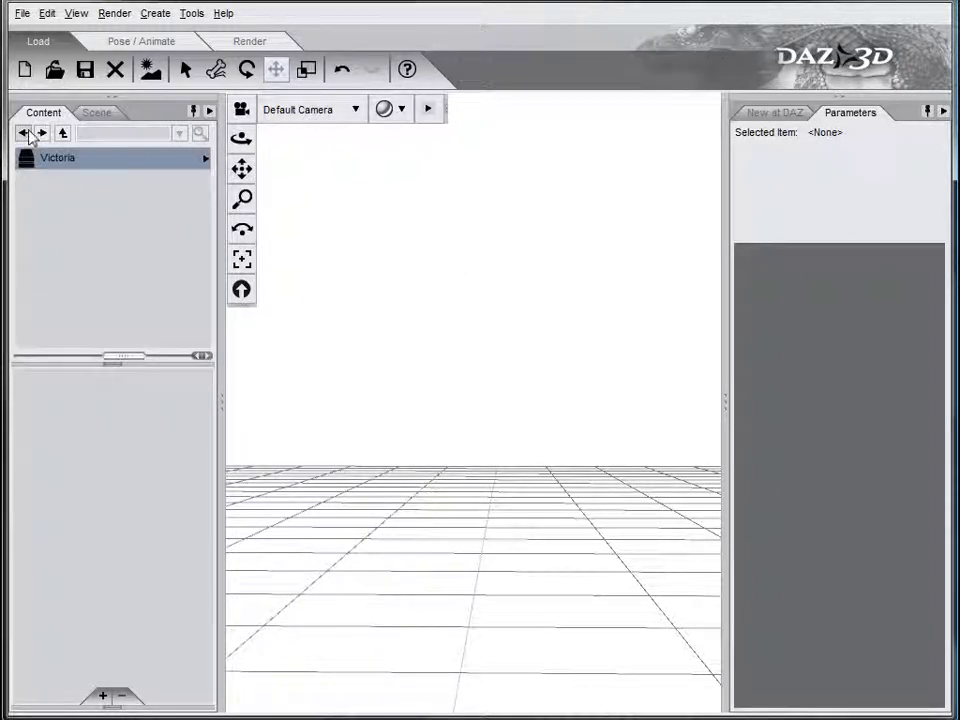
{"action": "left_click", "coordinate": [24, 134]}
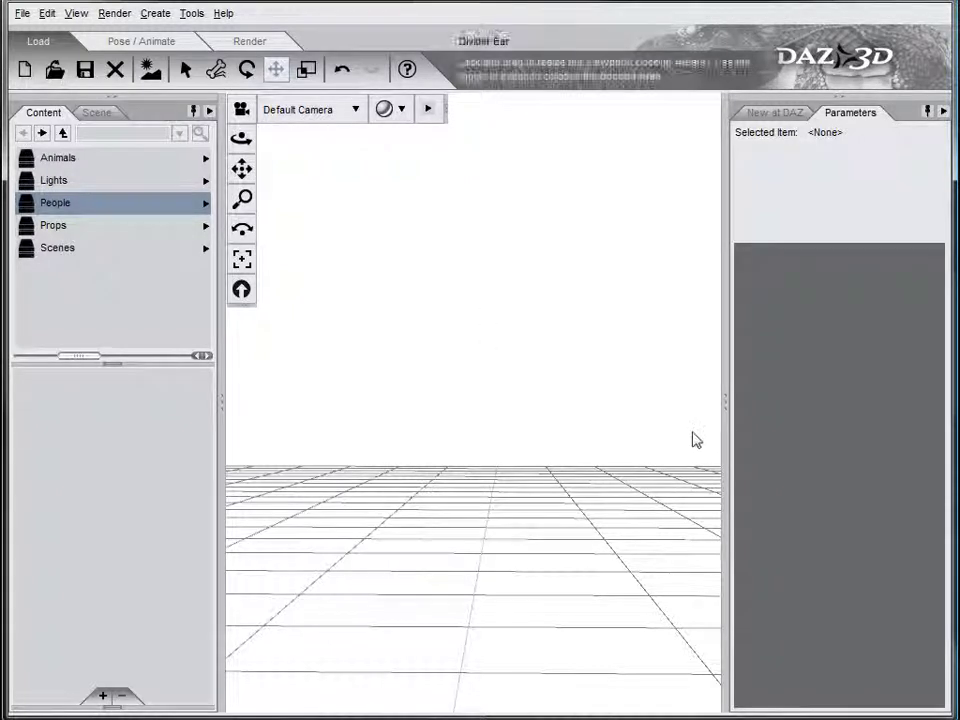
{"action": "left_click", "coordinate": [58, 248]}
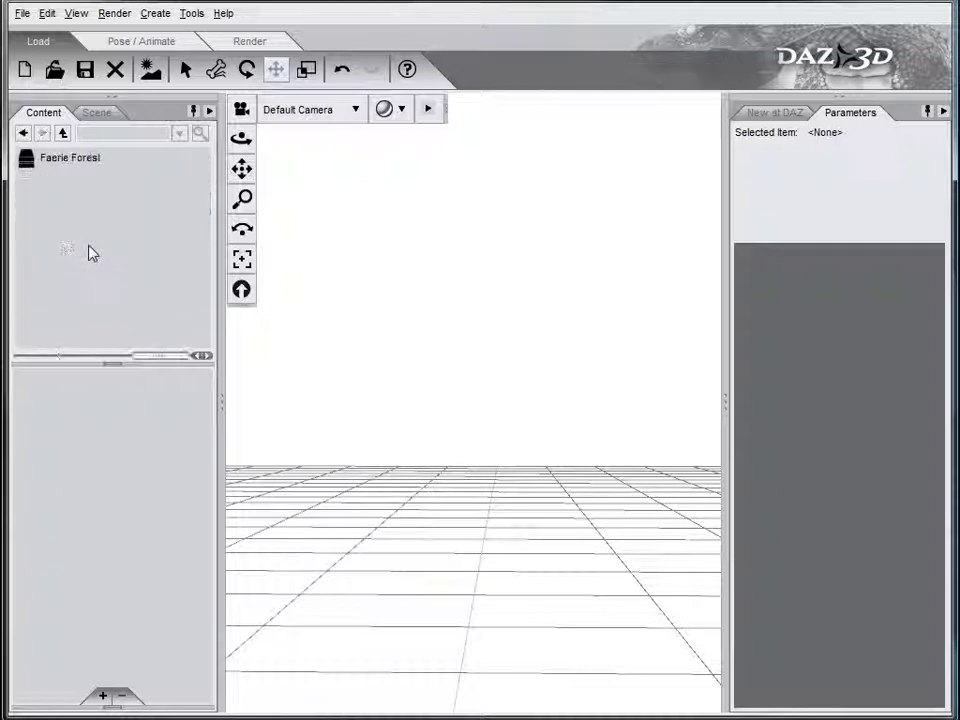
{"action": "left_click", "coordinate": [78, 157]}
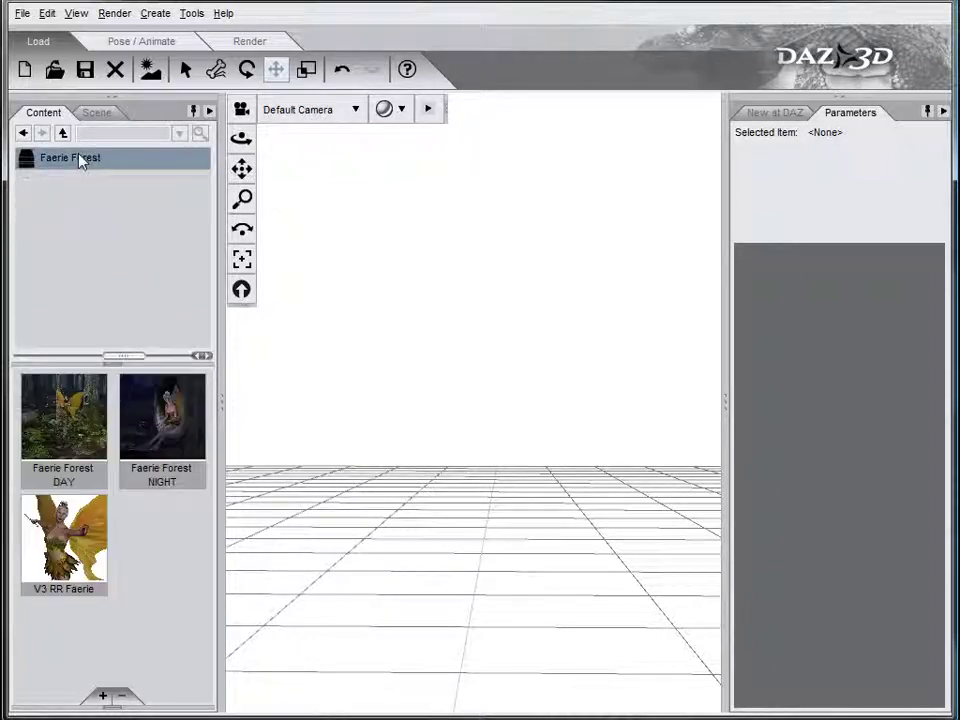
{"action": "double_click", "coordinate": [166, 430]}
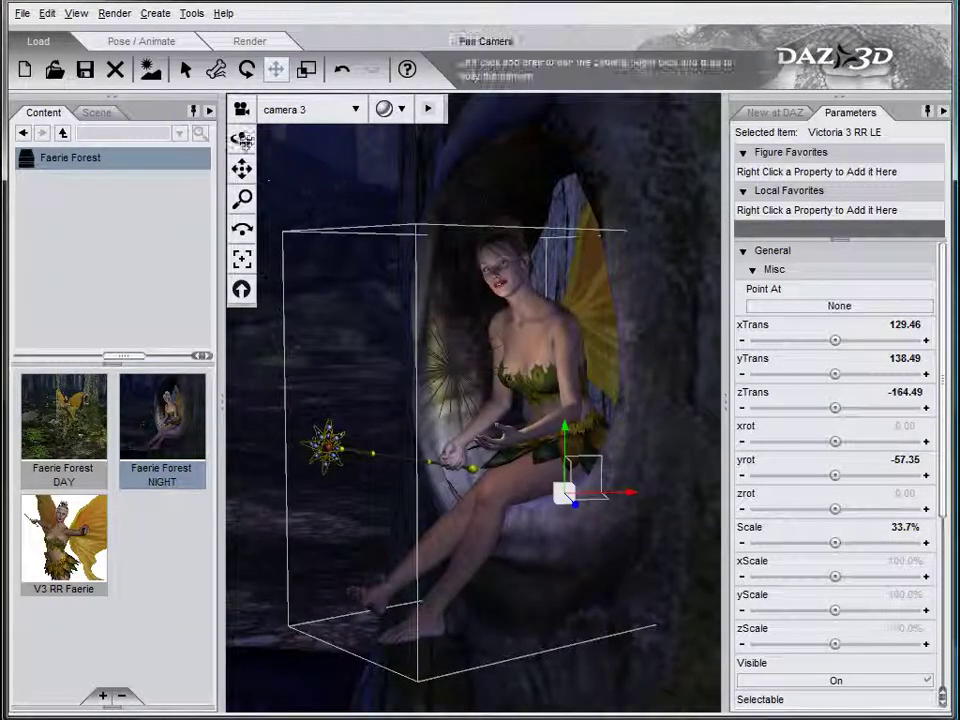
Step: Zoom out and orbit to frame the fairie seated in the hollow tree trunk
{"action": "scroll", "coordinate": [493, 364], "scroll_direction": "up", "scroll_amount": 3}
{"action": "scroll", "coordinate": [499, 407], "scroll_direction": "down", "scroll_amount": 5}
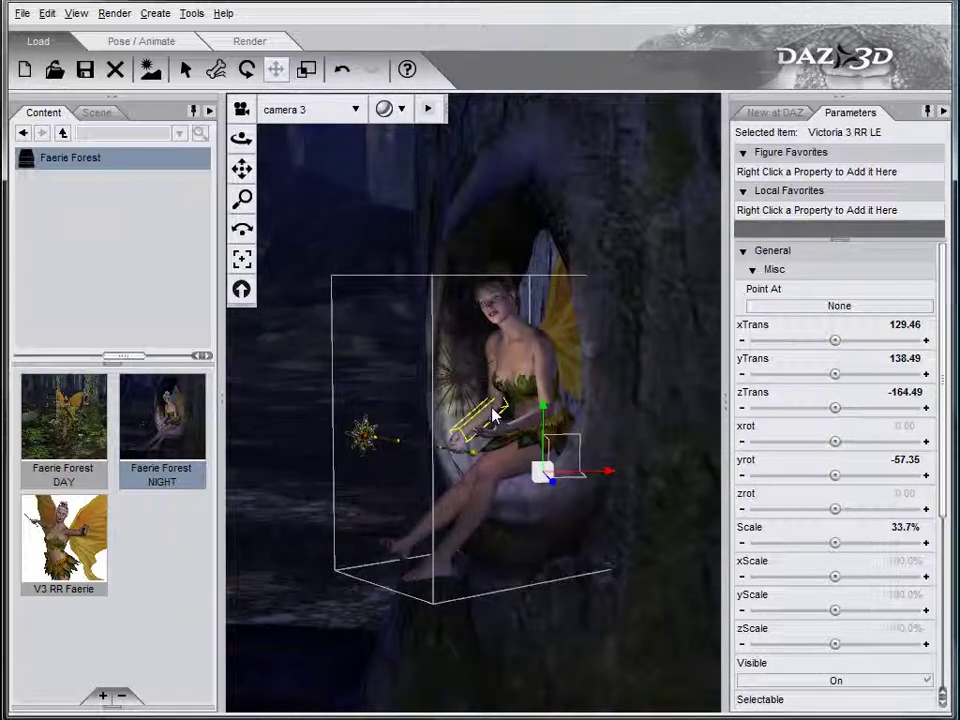
{"action": "scroll", "coordinate": [493, 416], "scroll_direction": "down", "scroll_amount": 4}
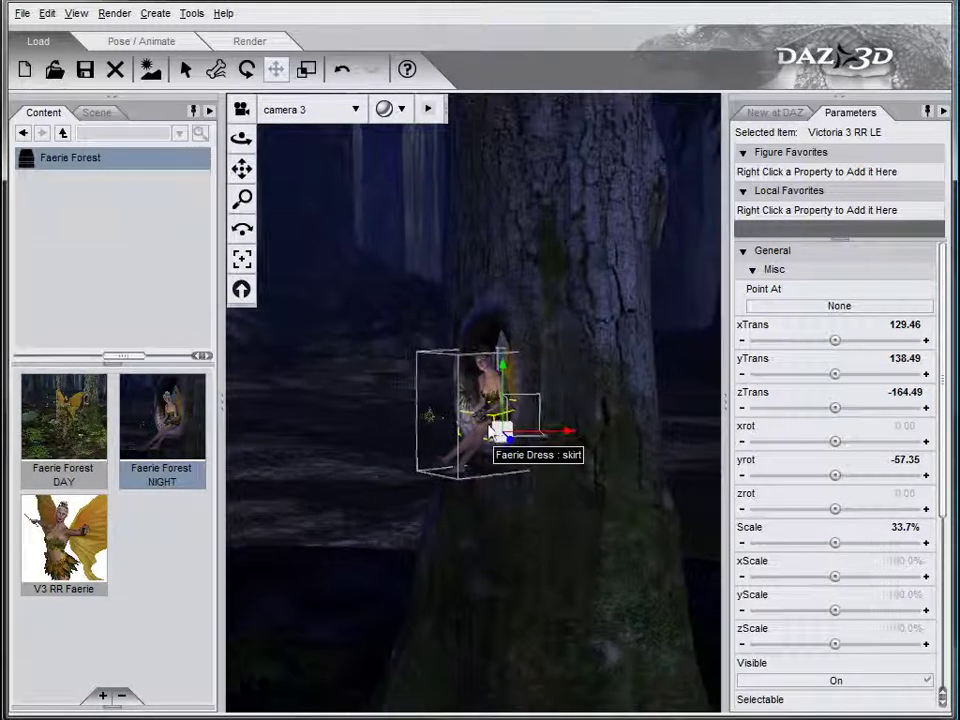
{"action": "scroll", "coordinate": [493, 430], "scroll_direction": "down", "scroll_amount": 2}
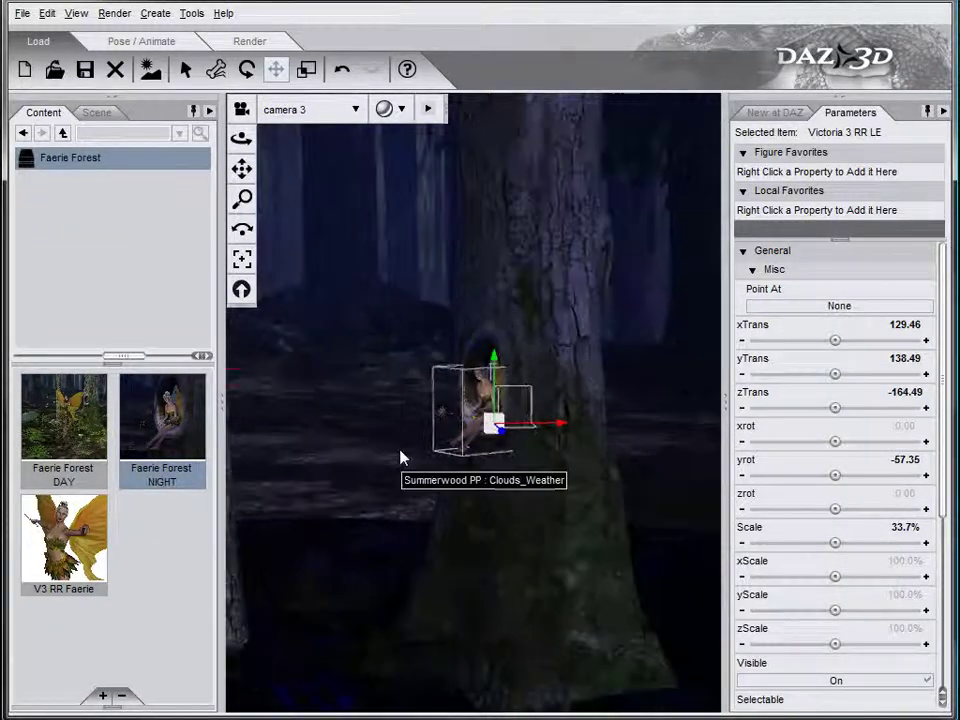
{"action": "mouse_move", "coordinate": [241, 137]}
{"action": "left_mouse_down"}
{"action": "mouse_move", "coordinate": [270, 110]}
{"action": "mouse_move", "coordinate": [275, 120]}
{"action": "mouse_move", "coordinate": [240, 139]}
{"action": "left_mouse_up"}
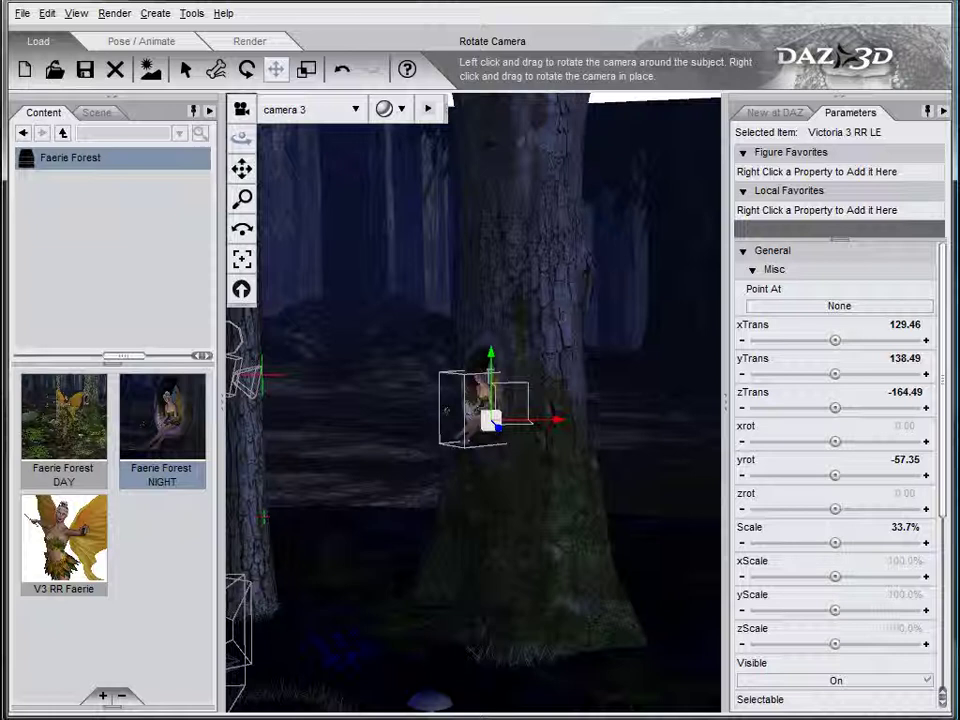
{"action": "scroll", "coordinate": [521, 436], "scroll_direction": "up", "scroll_amount": 3}
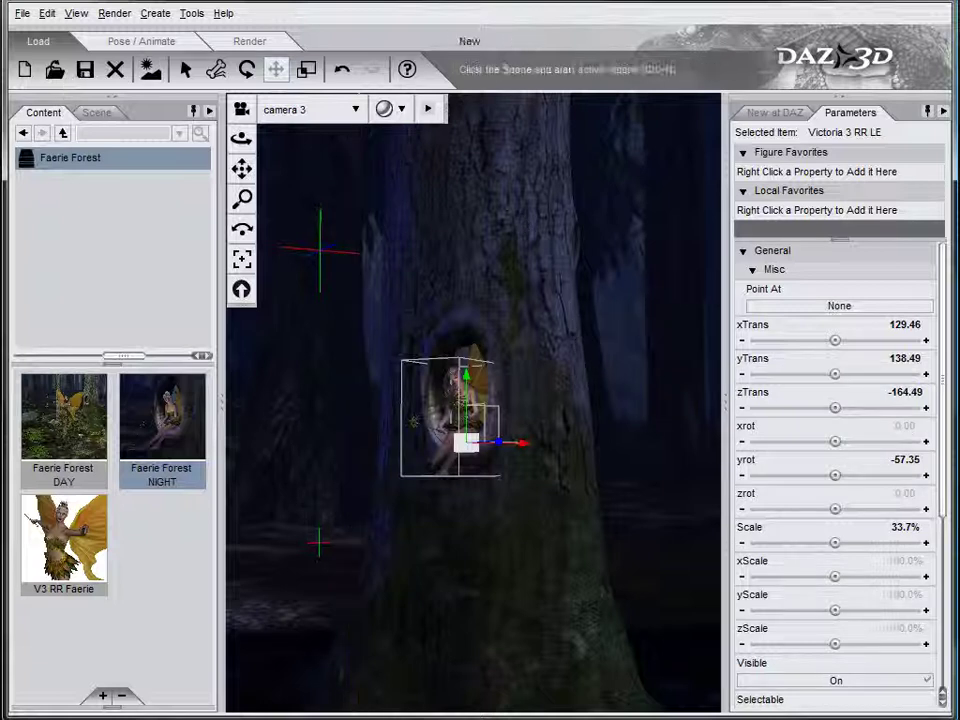
Step: Export the scene as Wavefront Object file 'forest' to the tutorials\viki folder
{"action": "left_click", "coordinate": [22, 14]}
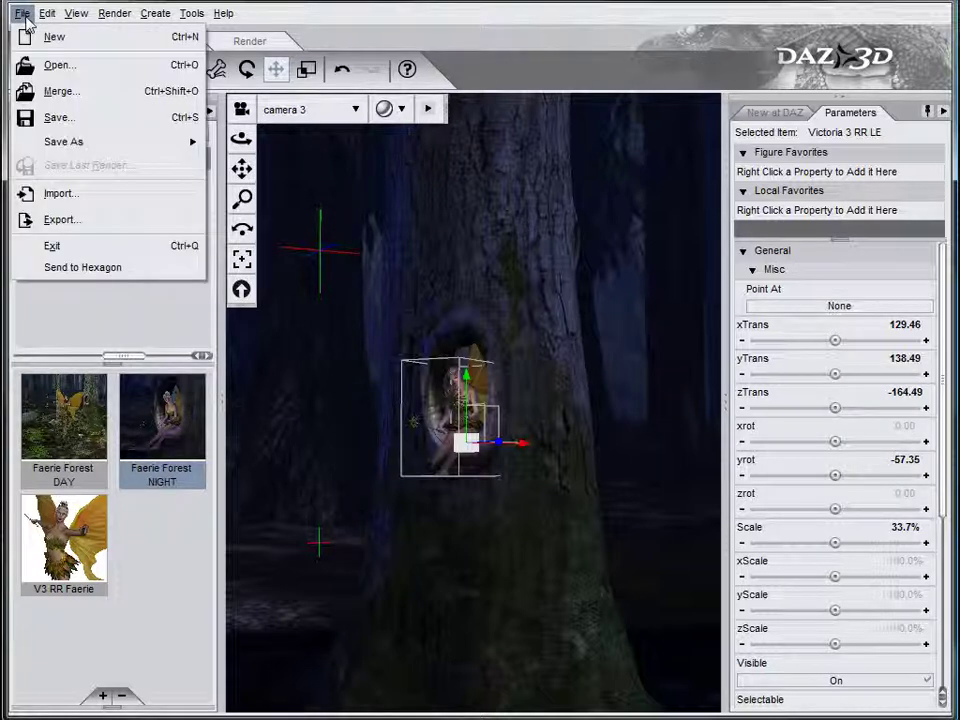
{"action": "left_click", "coordinate": [95, 220]}
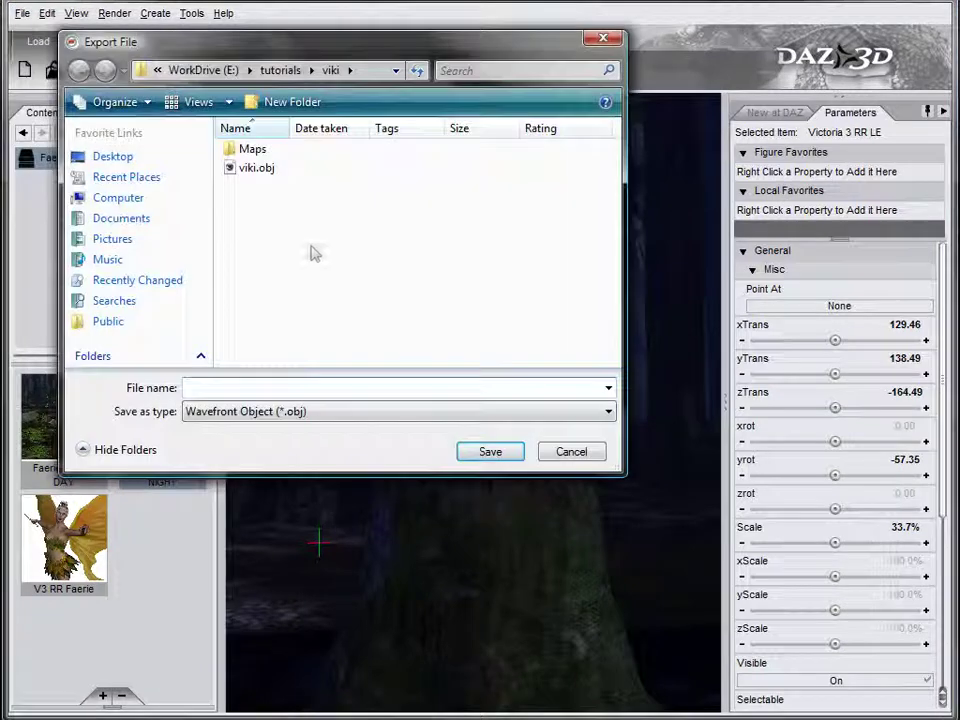
{"action": "left_click_drag", "start_coordinate": [270, 47], "coordinate": [351, 114]}
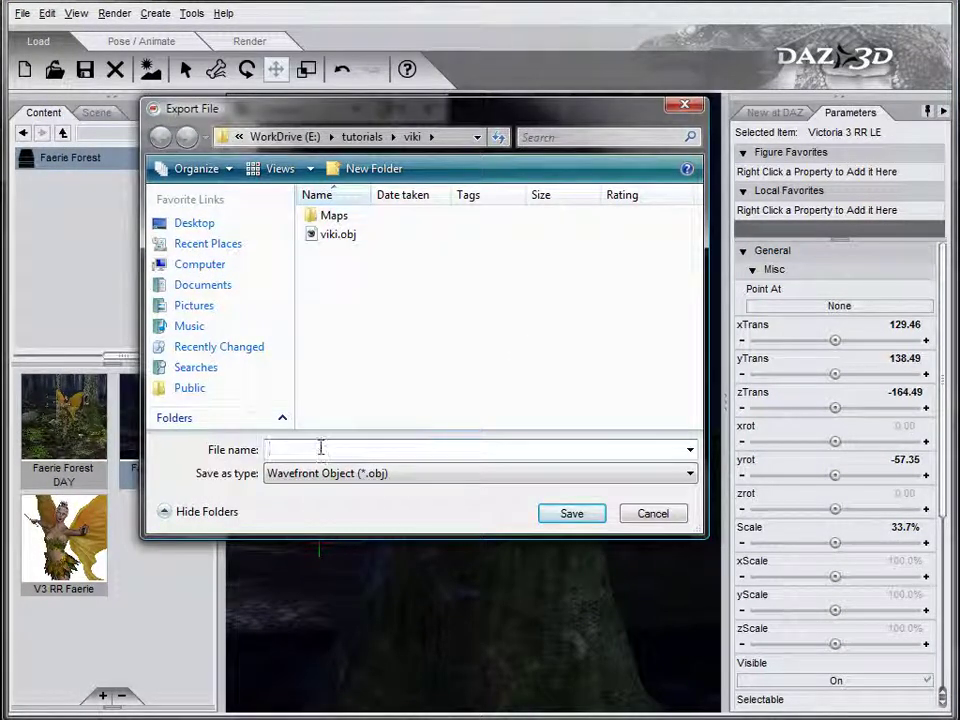
{"action": "type", "text": "forest"}
{"action": "left_click", "coordinate": [688, 474]}
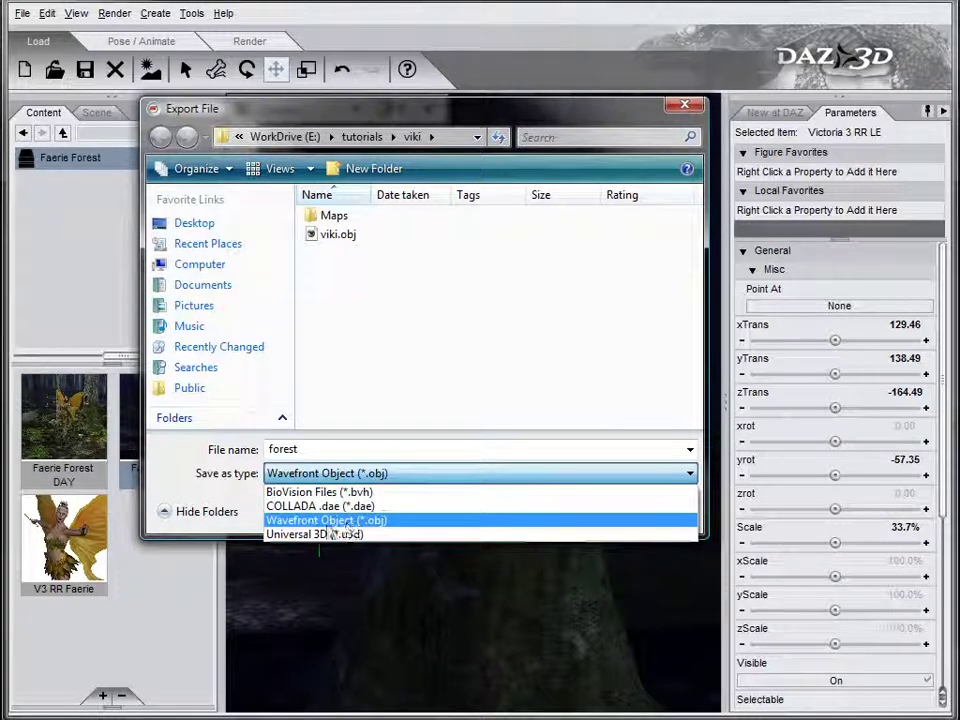
{"action": "left_click", "coordinate": [408, 521]}
{"action": "left_click", "coordinate": [570, 514]}
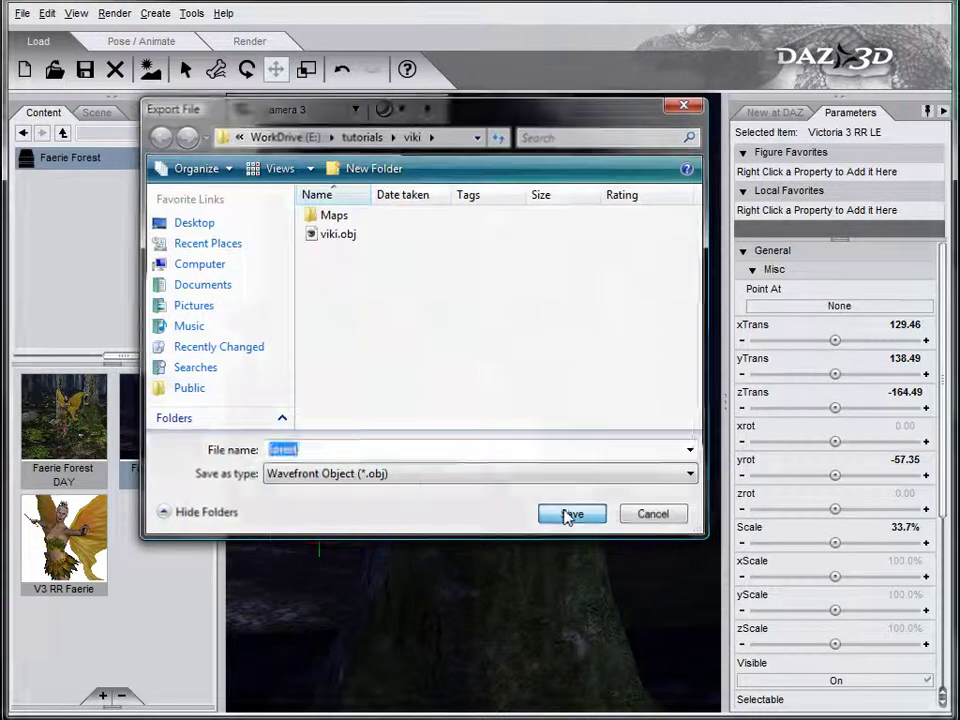
Step: Set the OBJ export preset to Poser (1 unit = 8ft), check Collect Maps, and accept
{"action": "left_click_drag", "start_coordinate": [438, 141], "coordinate": [386, 140]}
{"action": "left_click_drag", "start_coordinate": [556, 567], "coordinate": [651, 585]}
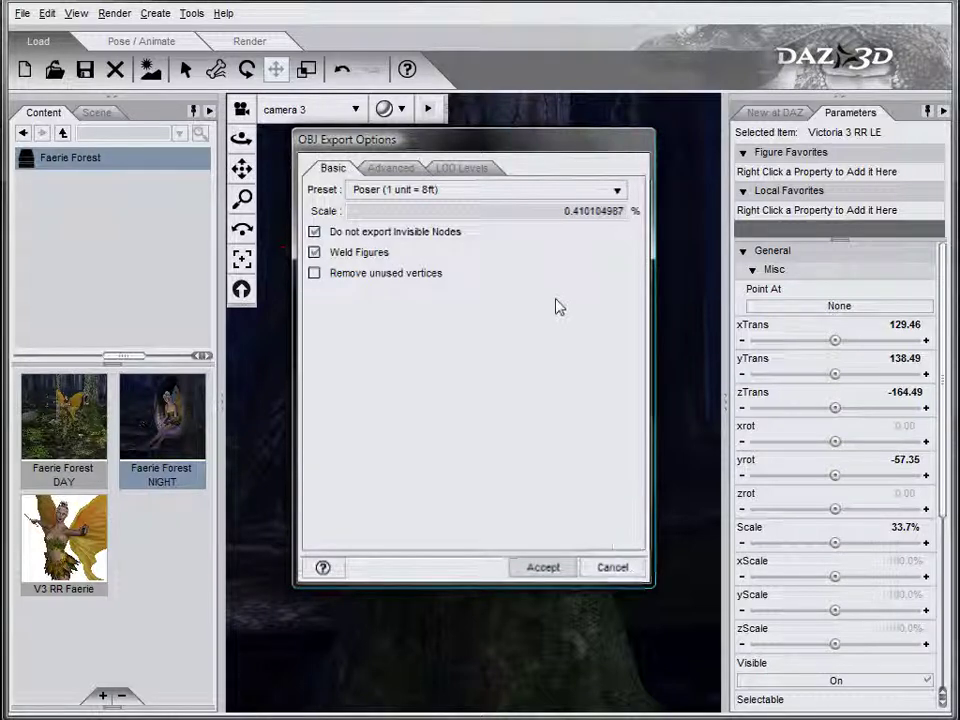
{"action": "left_click", "coordinate": [616, 190]}
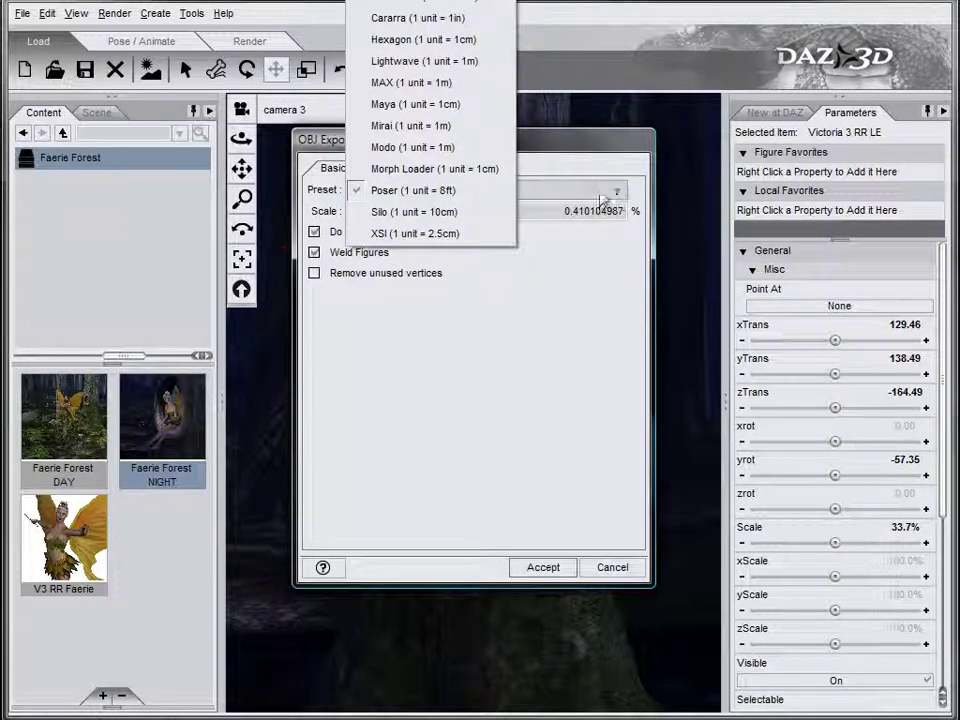
{"action": "left_click", "coordinate": [410, 3]}
{"action": "left_click", "coordinate": [616, 192]}
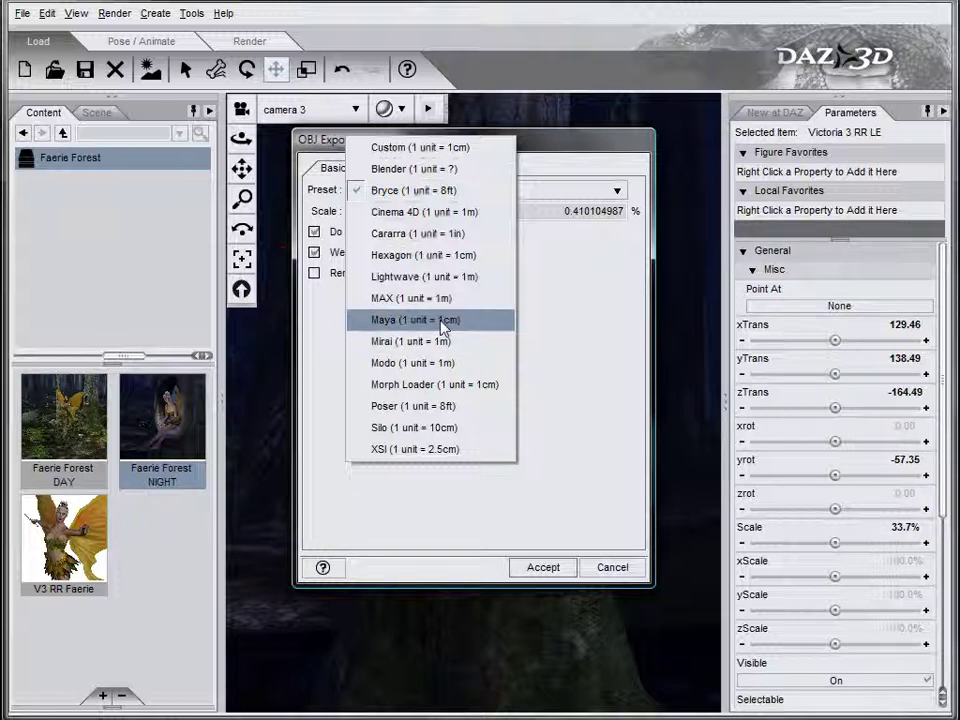
{"action": "left_click", "coordinate": [457, 408]}
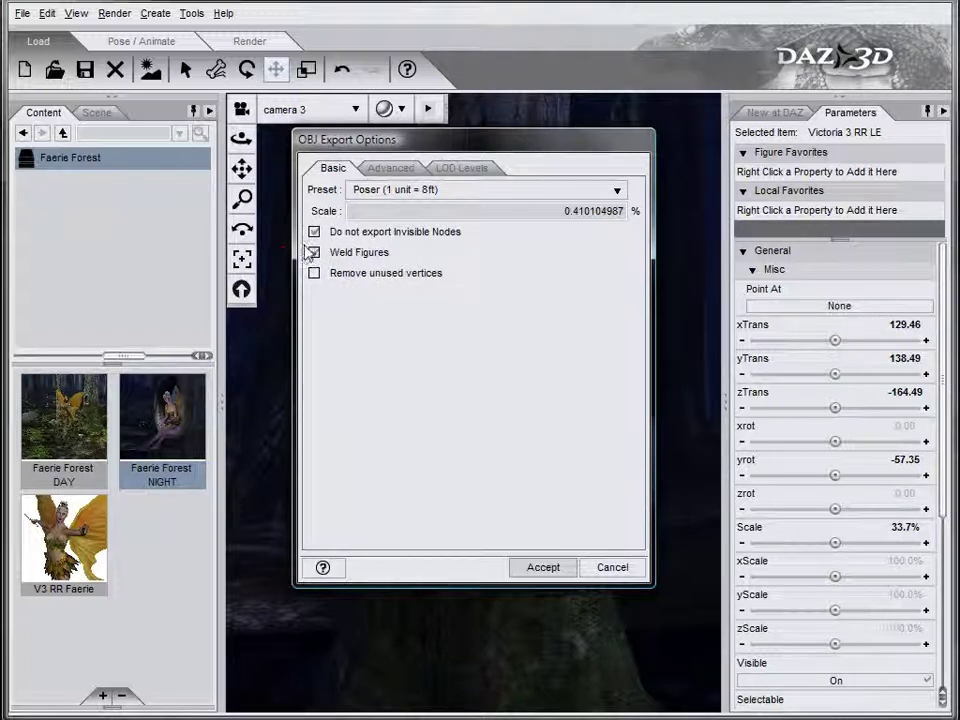
{"action": "left_click", "coordinate": [393, 170]}
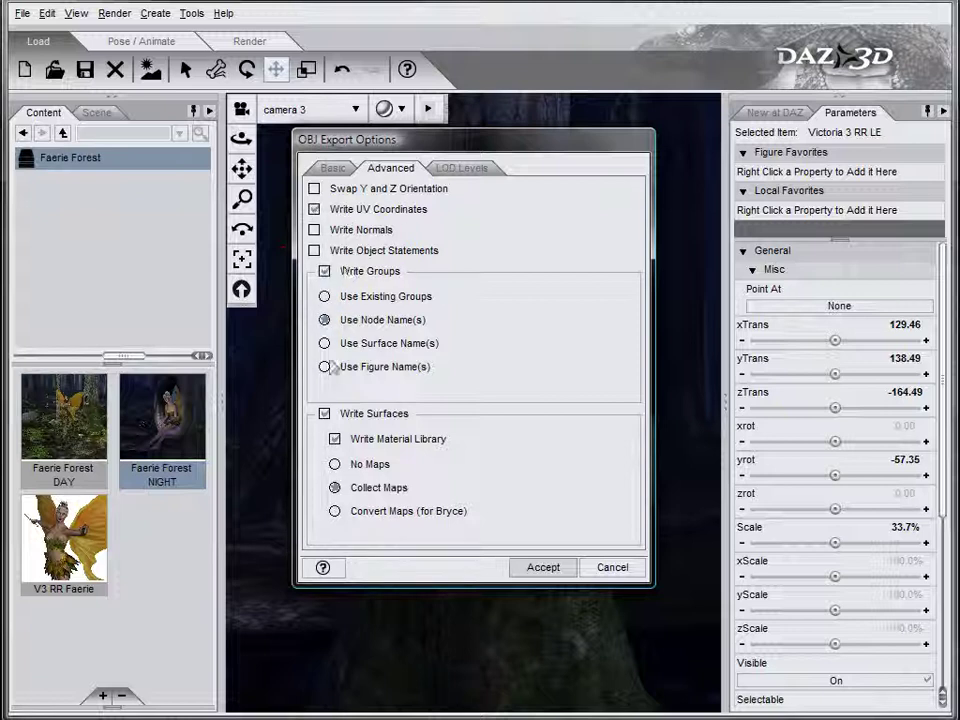
{"action": "left_click", "coordinate": [545, 567]}
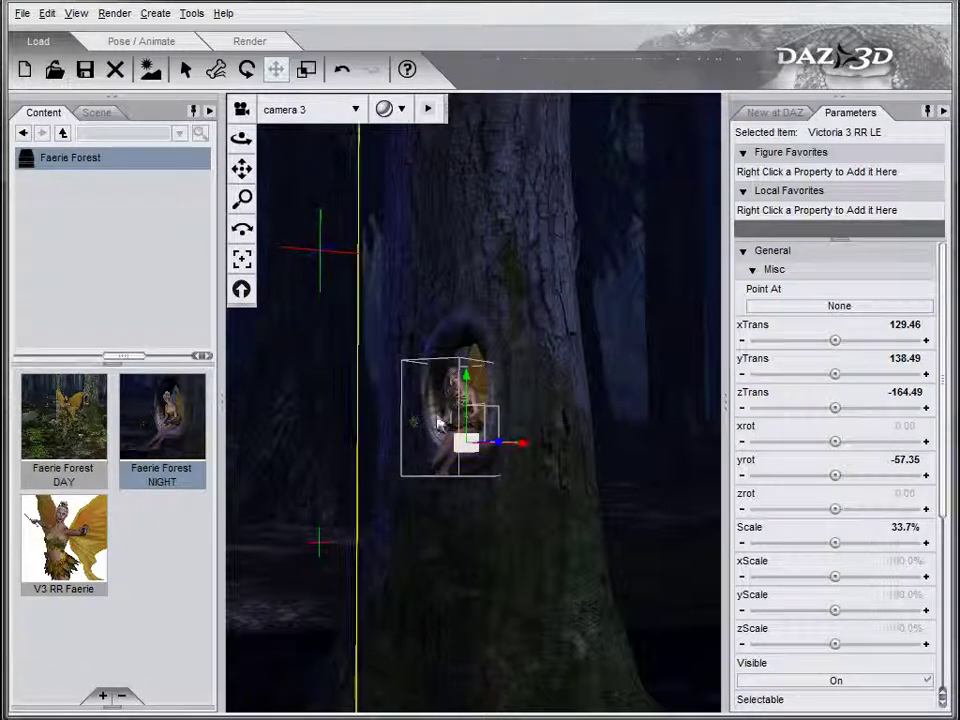
Step: Select the fairy's left shoulder and bend it to move her arm
{"action": "left_click", "coordinate": [437, 418]}
{"action": "left_click", "coordinate": [457, 421]}
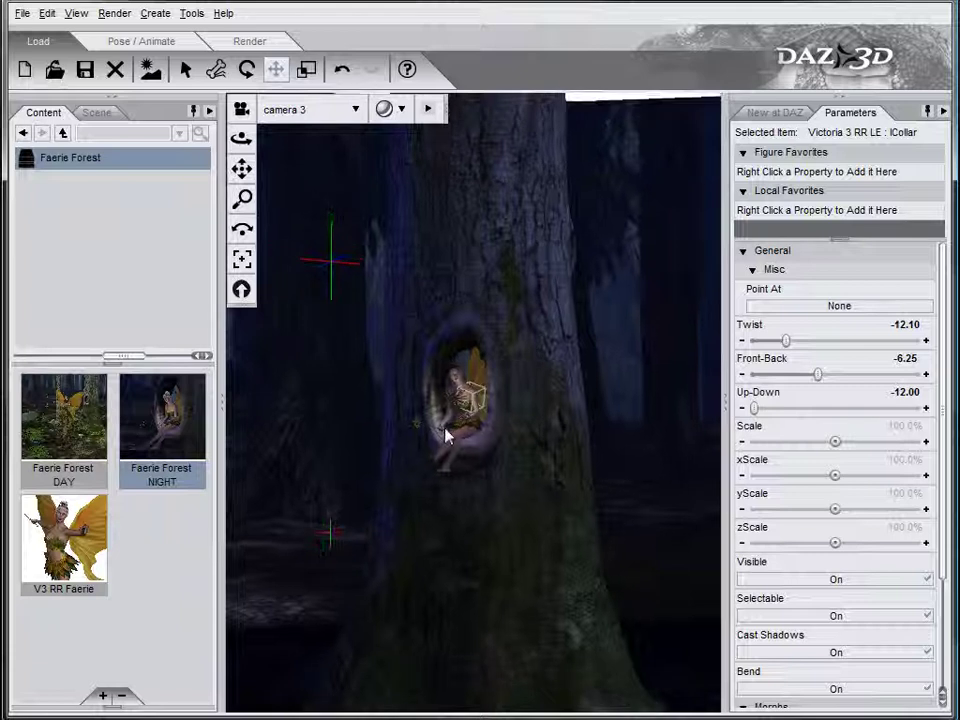
{"action": "scroll", "coordinate": [447, 432], "scroll_direction": "up", "scroll_amount": 10}
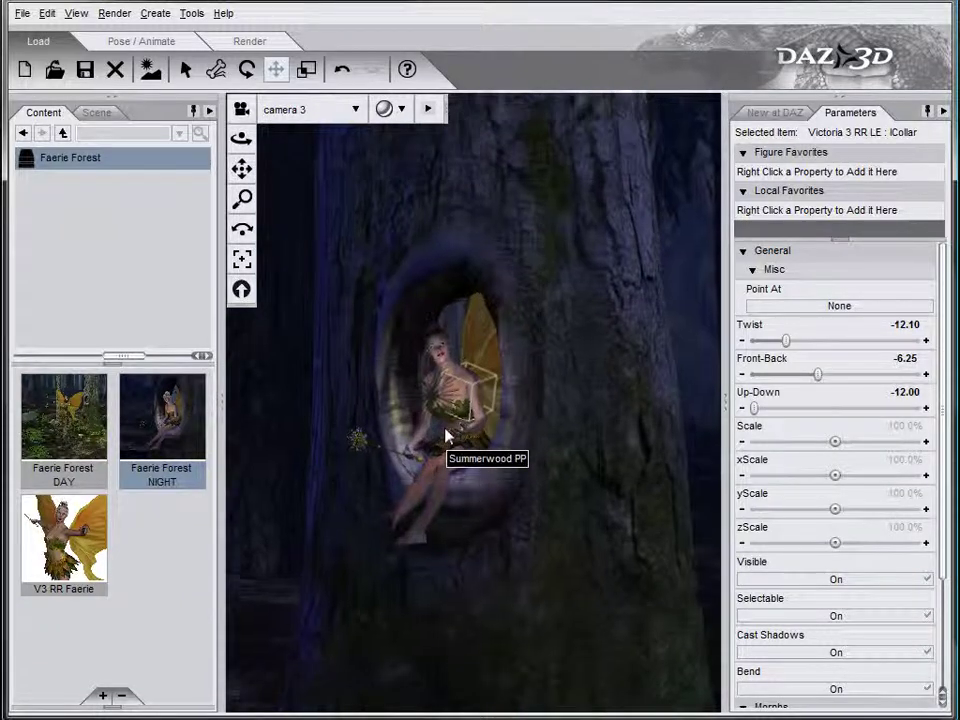
{"action": "left_click", "coordinate": [503, 428]}
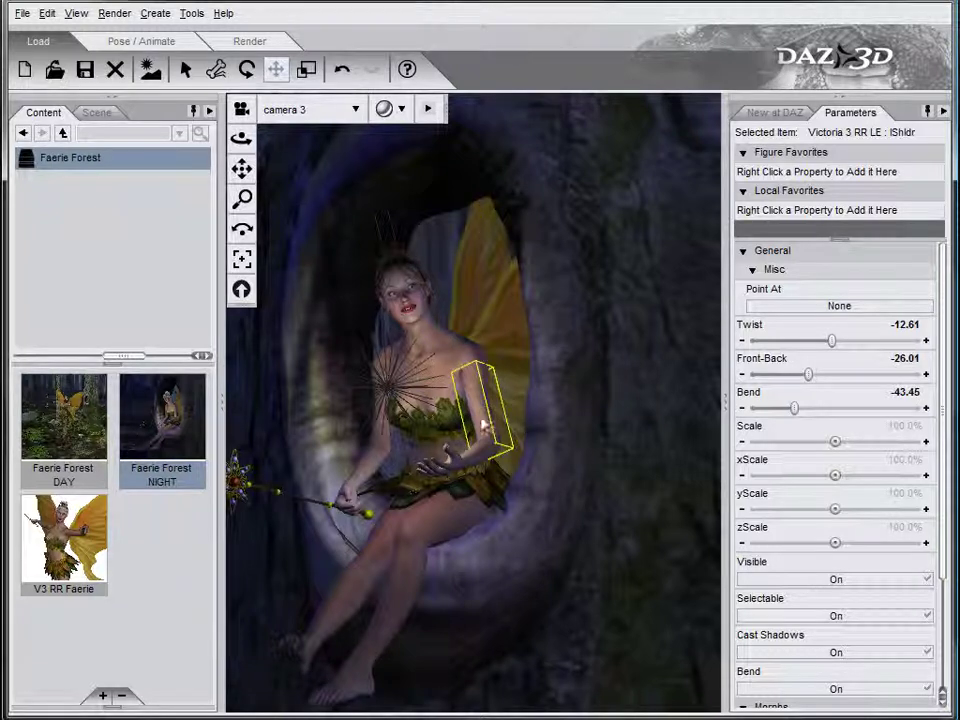
{"action": "left_click", "coordinate": [495, 433]}
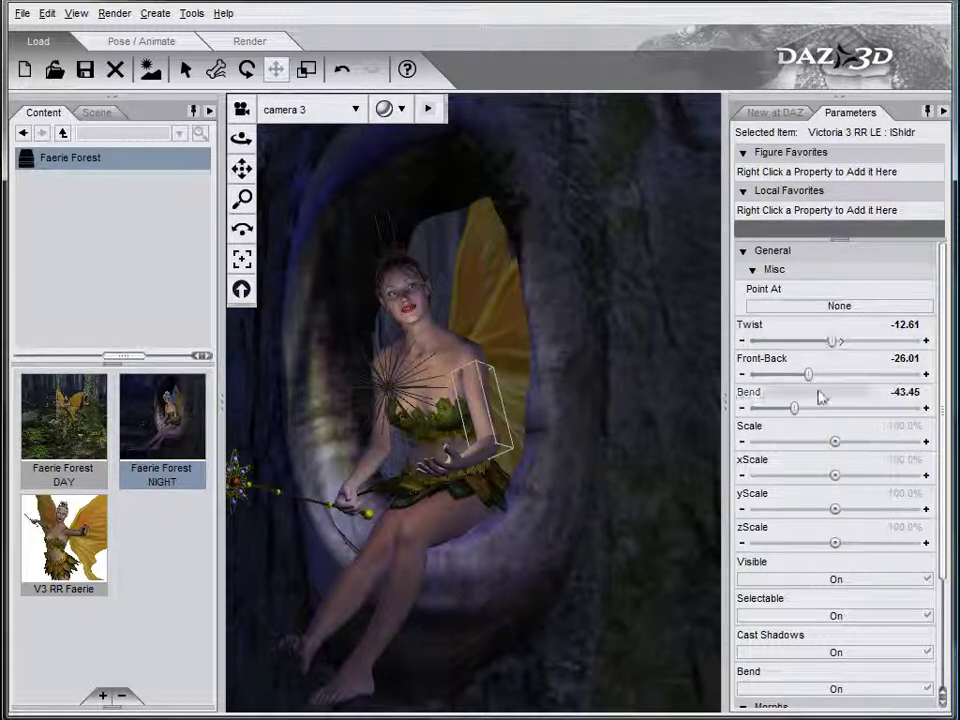
{"action": "left_click_drag", "start_coordinate": [794, 408], "coordinate": [853, 407]}
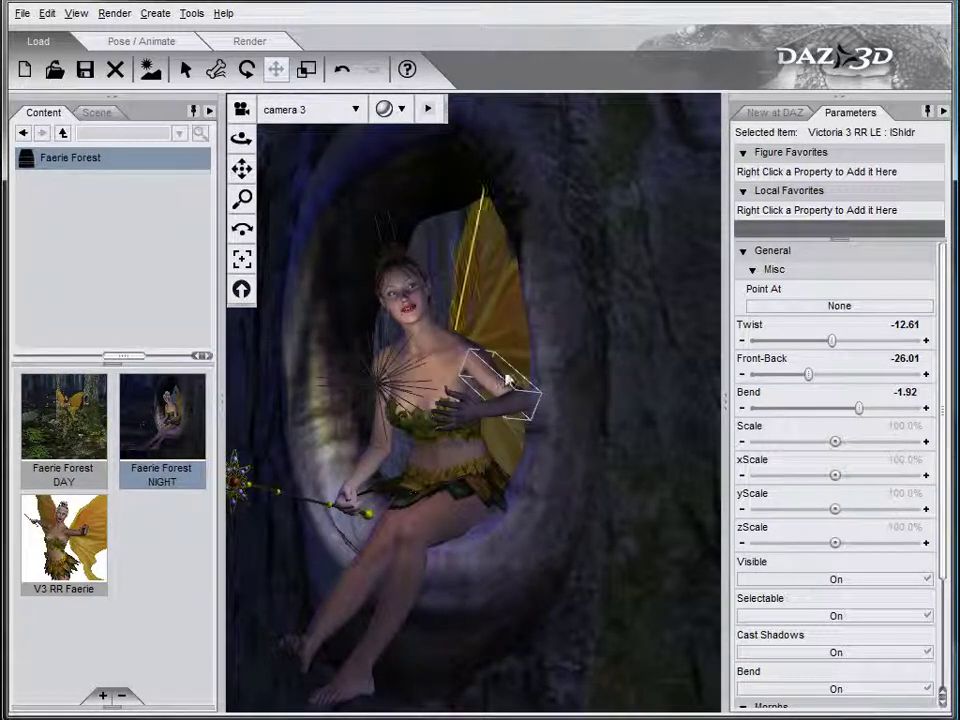
Step: Bend the fairy's neck and twist her right shoulder to reposition the arm and wand
{"action": "left_click", "coordinate": [418, 337]}
{"action": "left_click_drag", "start_coordinate": [848, 341], "coordinate": [914, 341]}
{"action": "left_click", "coordinate": [391, 442]}
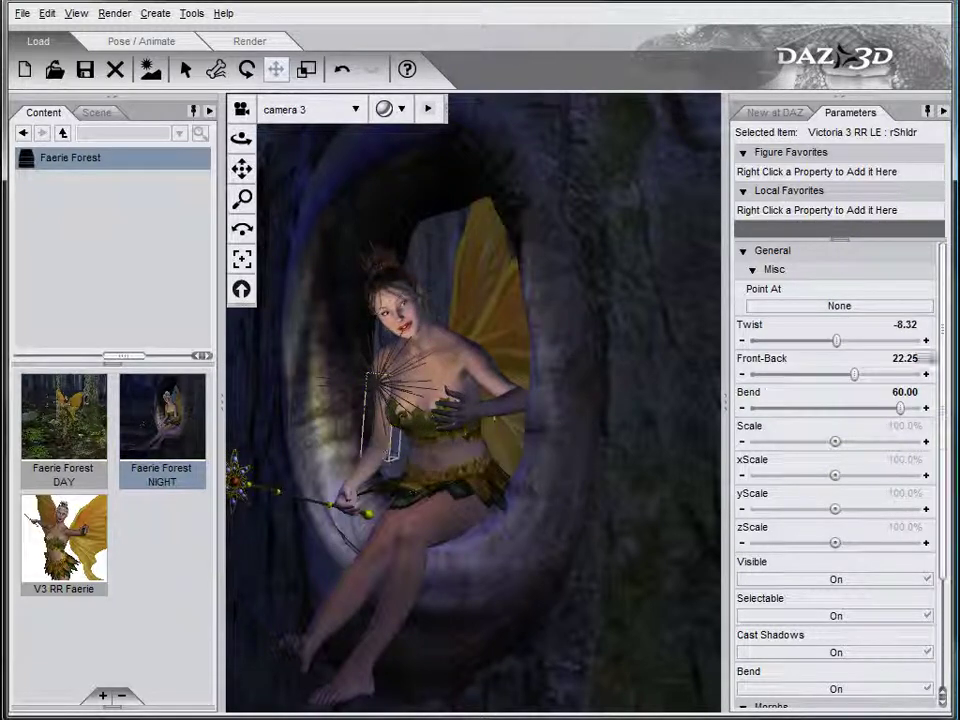
{"action": "left_click_drag", "start_coordinate": [826, 339], "coordinate": [860, 340]}
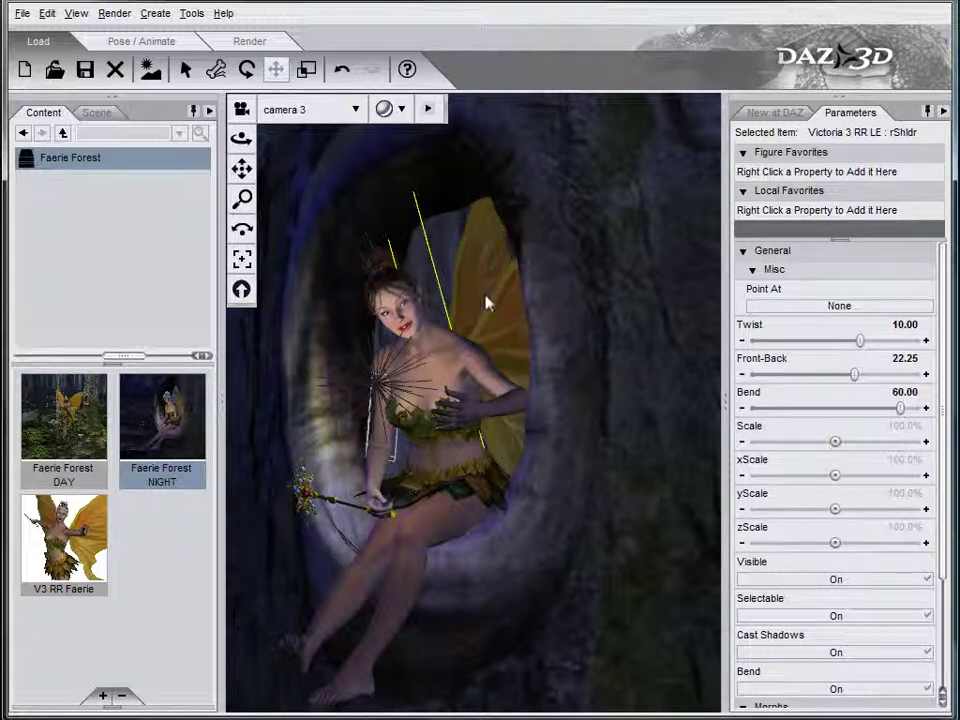
Step: Tilt the faerie's head to a new bend angle with the Rotate tool
{"action": "left_click", "coordinate": [393, 300]}
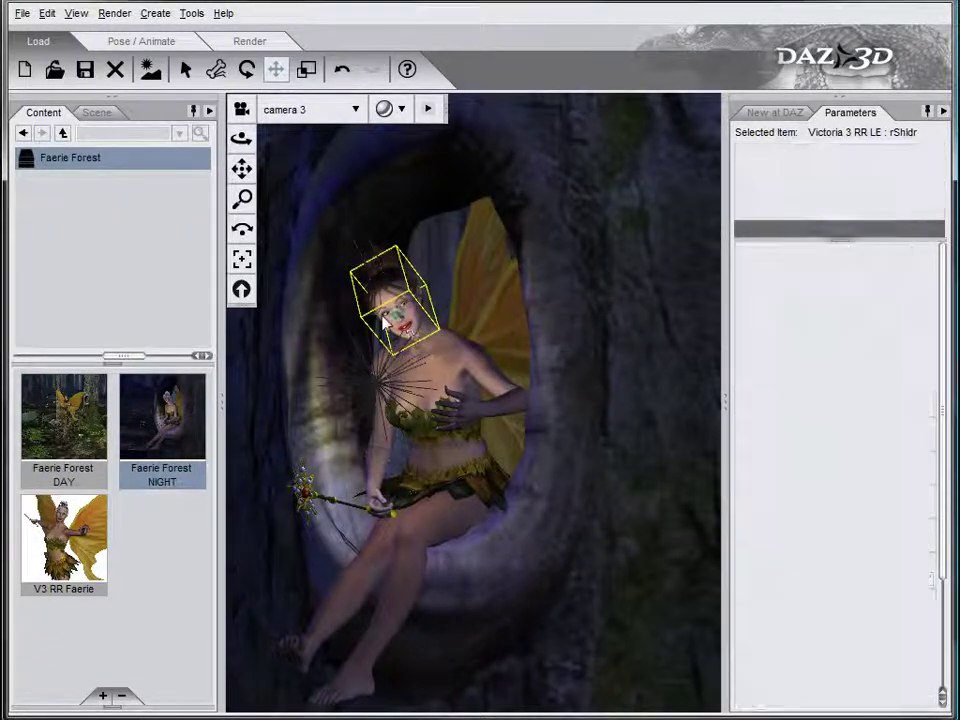
{"action": "left_click", "coordinate": [247, 68]}
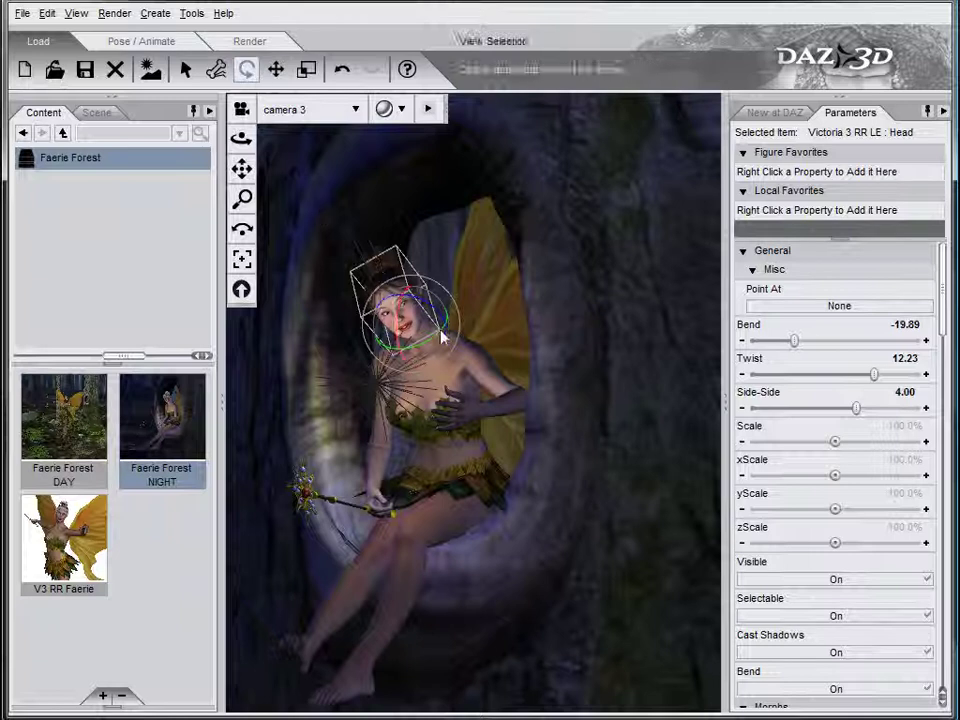
{"action": "mouse_move", "coordinate": [397, 337]}
{"action": "left_mouse_down"}
{"action": "mouse_move", "coordinate": [397, 345]}
{"action": "mouse_move", "coordinate": [400, 330]}
{"action": "left_mouse_up"}
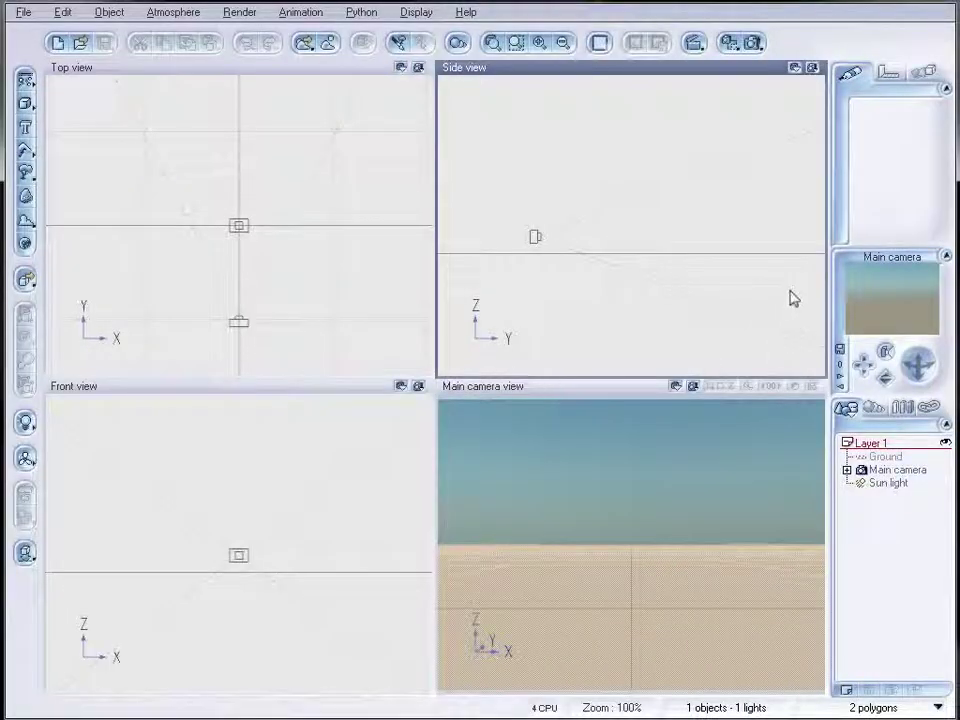
Step: Import forest.obj into Vue with Center object and Automatic resizing kept on
{"action": "left_click", "coordinate": [23, 12]}
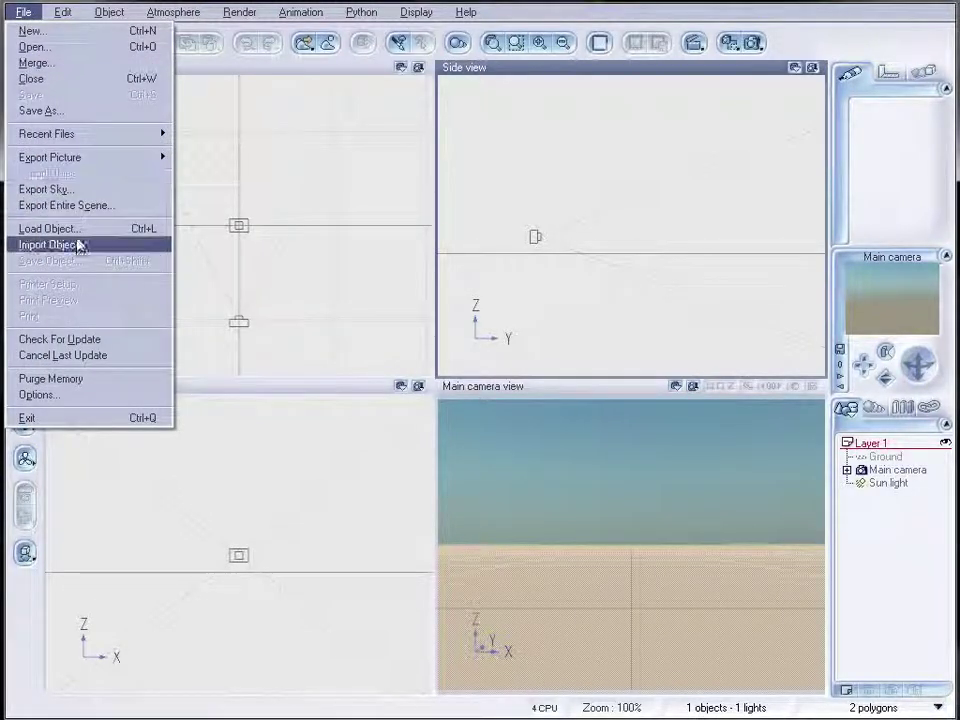
{"action": "left_click", "coordinate": [78, 245]}
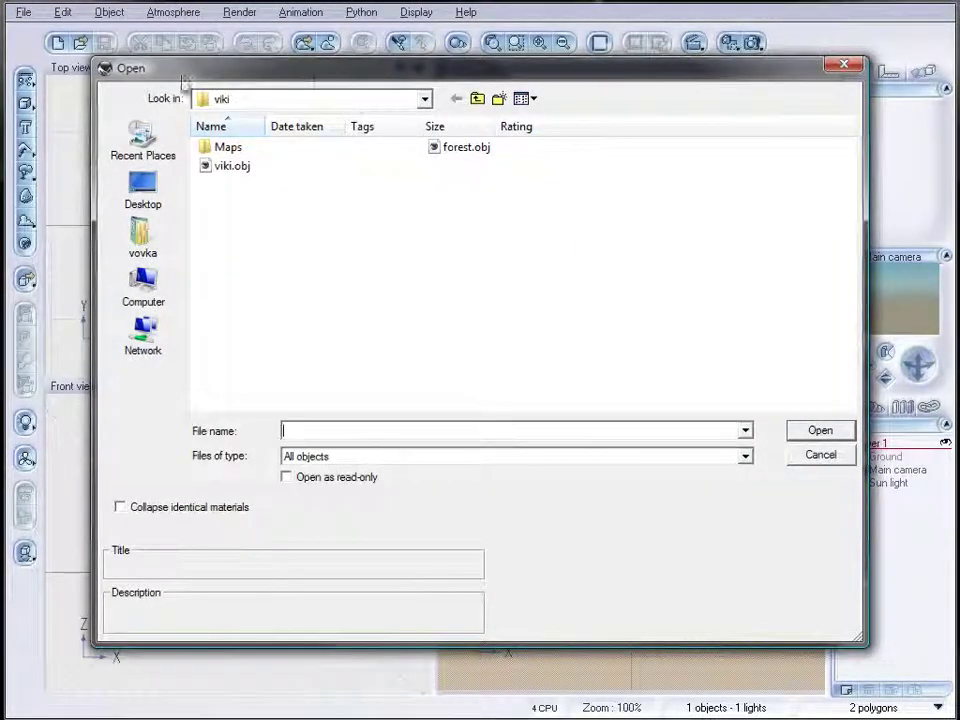
{"action": "left_click", "coordinate": [470, 150]}
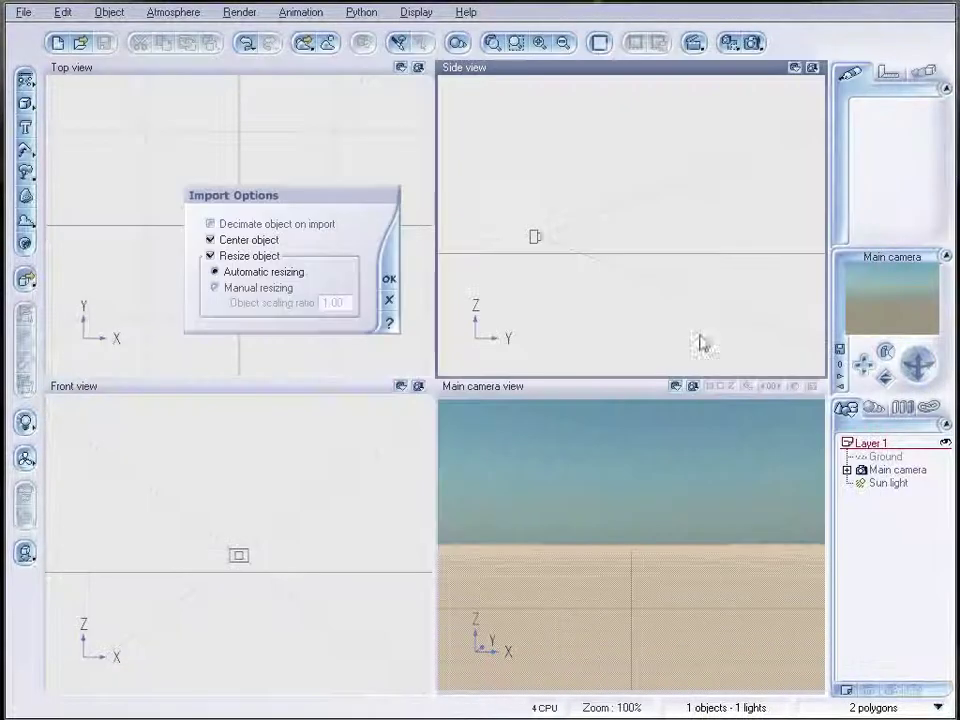
{"action": "left_click", "coordinate": [389, 280]}
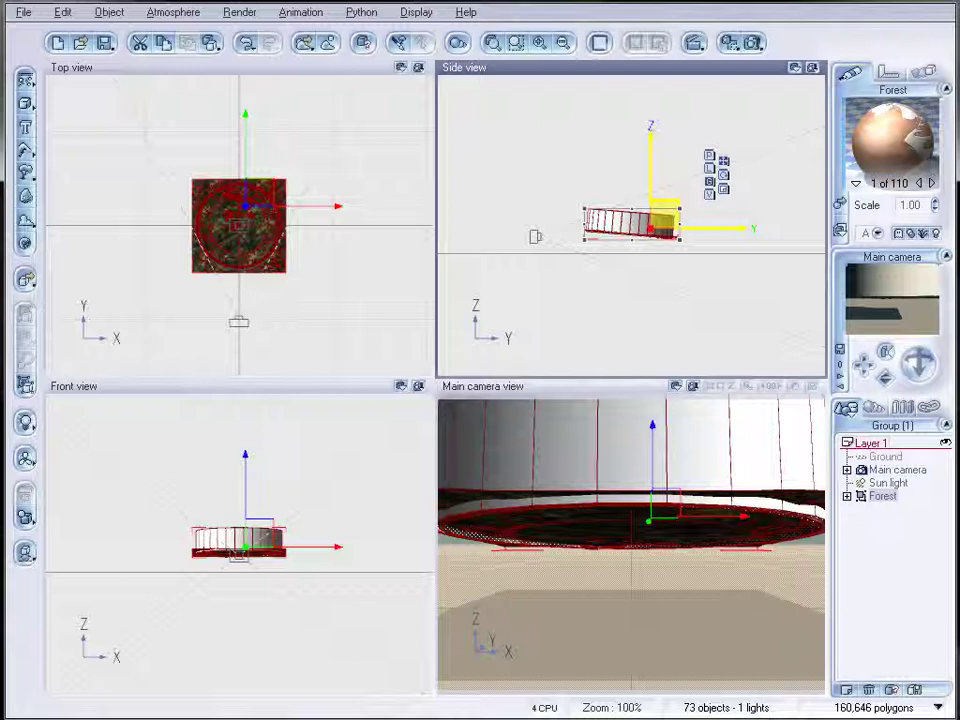
Step: Raise the forest object, then move the main camera up and closer to the trees
{"action": "left_click_drag", "start_coordinate": [678, 214], "coordinate": [731, 188]}
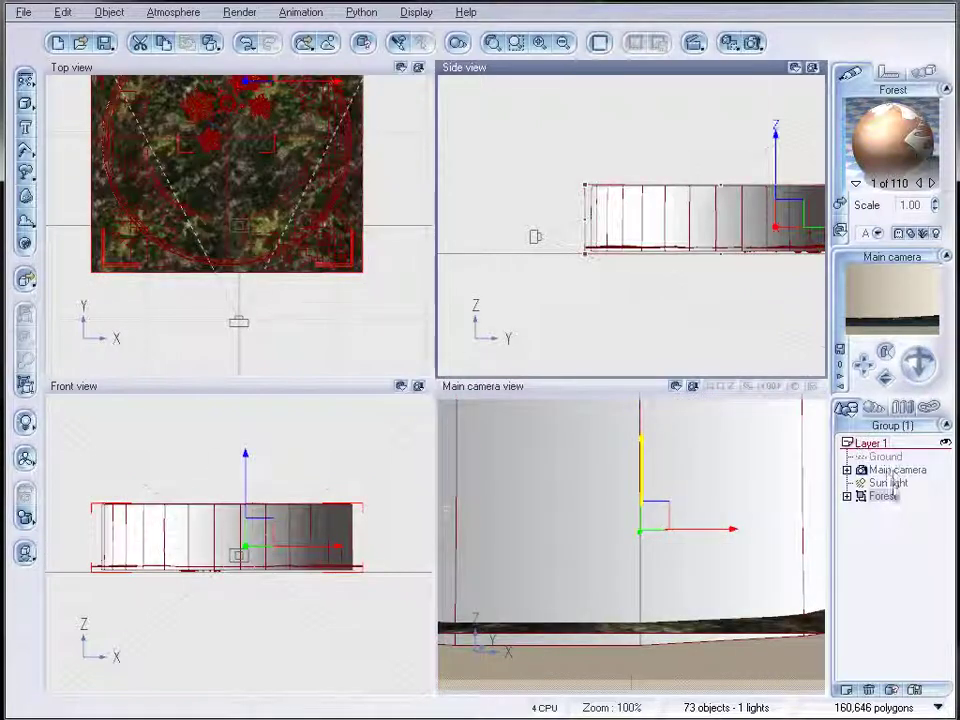
{"action": "left_click", "coordinate": [894, 470]}
{"action": "left_click_drag", "start_coordinate": [645, 219], "coordinate": [737, 204]}
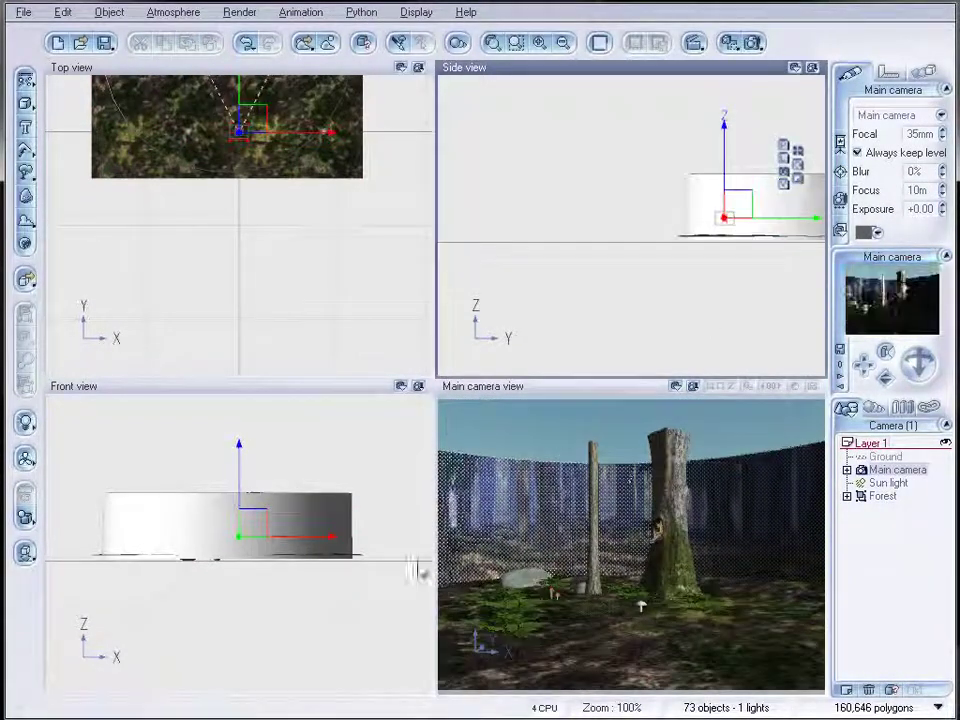
{"action": "left_click_drag", "start_coordinate": [739, 204], "coordinate": [808, 208]}
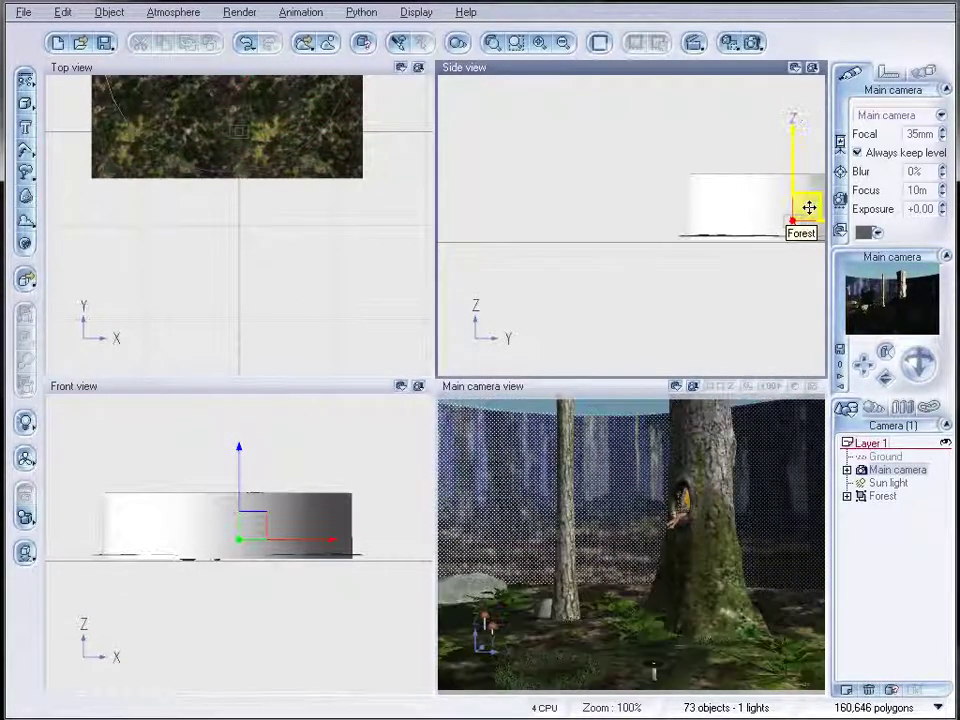
Step: In the top view, shift the camera left and back, lower it, and aim at the large tree
{"action": "right_click_drag", "start_coordinate": [268, 203], "coordinate": [318, 353]}
{"action": "mouse_move", "coordinate": [306, 197]}
{"action": "left_mouse_down"}
{"action": "mouse_move", "coordinate": [276, 199]}
{"action": "mouse_move", "coordinate": [288, 189]}
{"action": "left_mouse_up"}
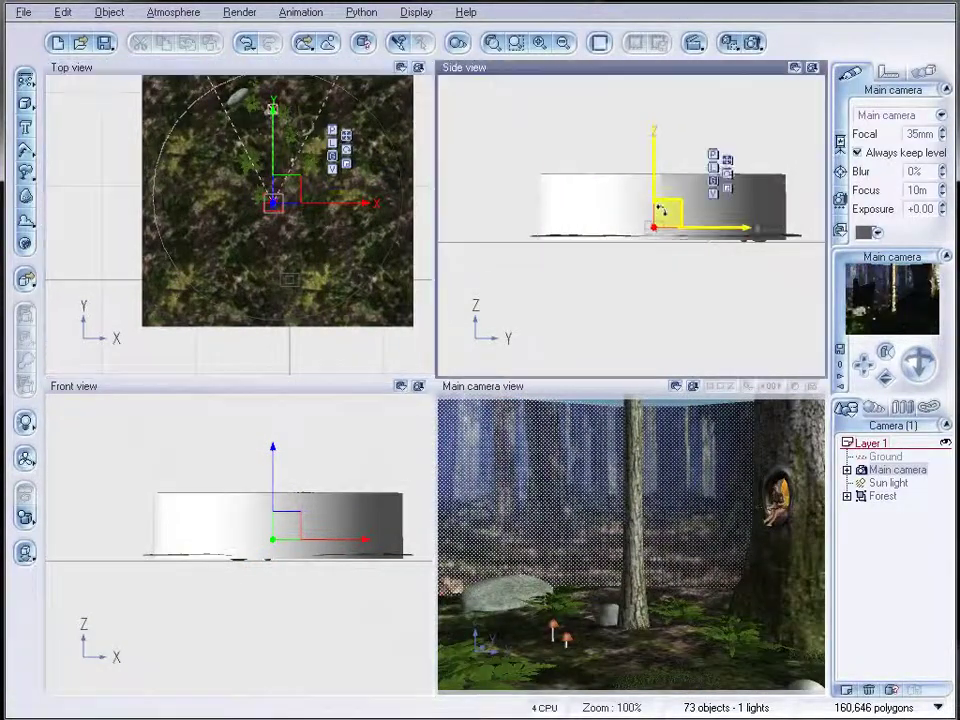
{"action": "left_click_drag", "start_coordinate": [664, 198], "coordinate": [664, 212]}
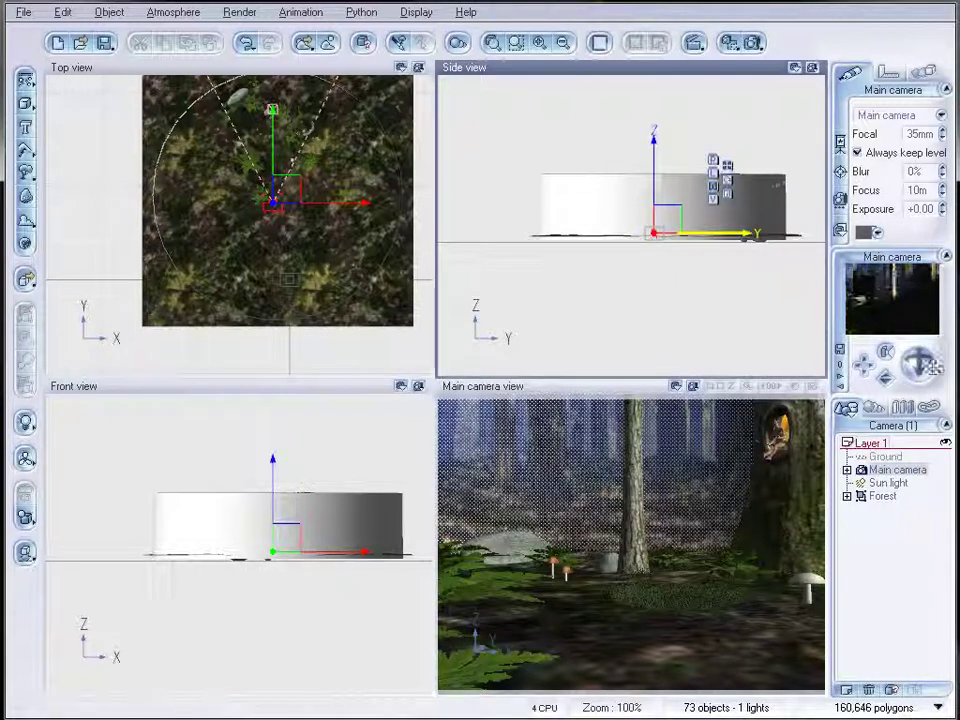
{"action": "left_click_drag", "start_coordinate": [285, 201], "coordinate": [273, 223]}
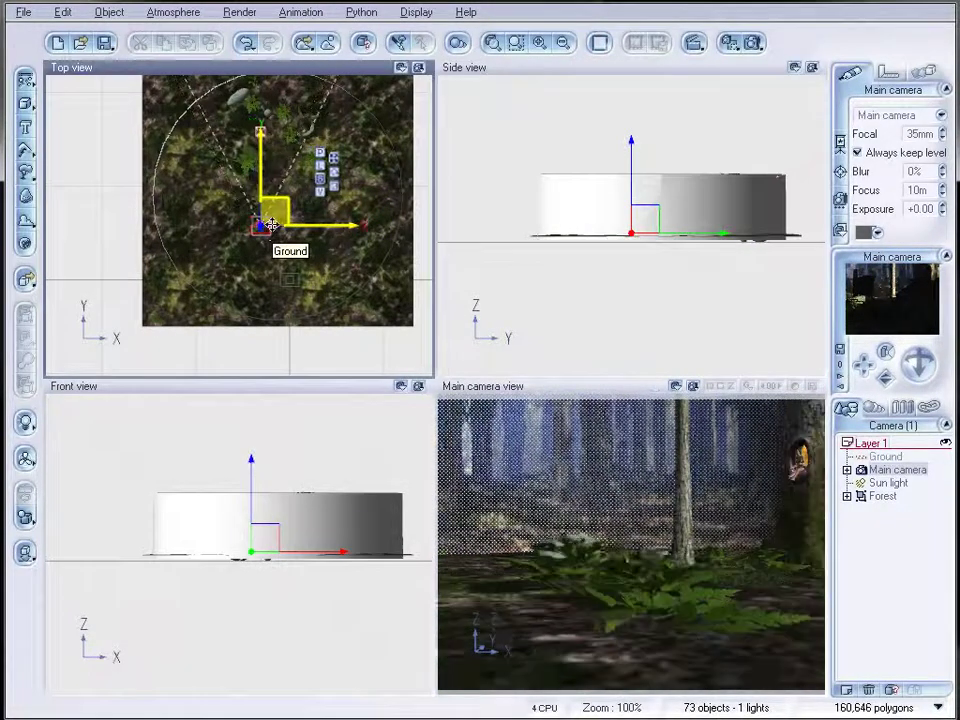
{"action": "left_click_drag", "start_coordinate": [260, 131], "coordinate": [285, 133]}
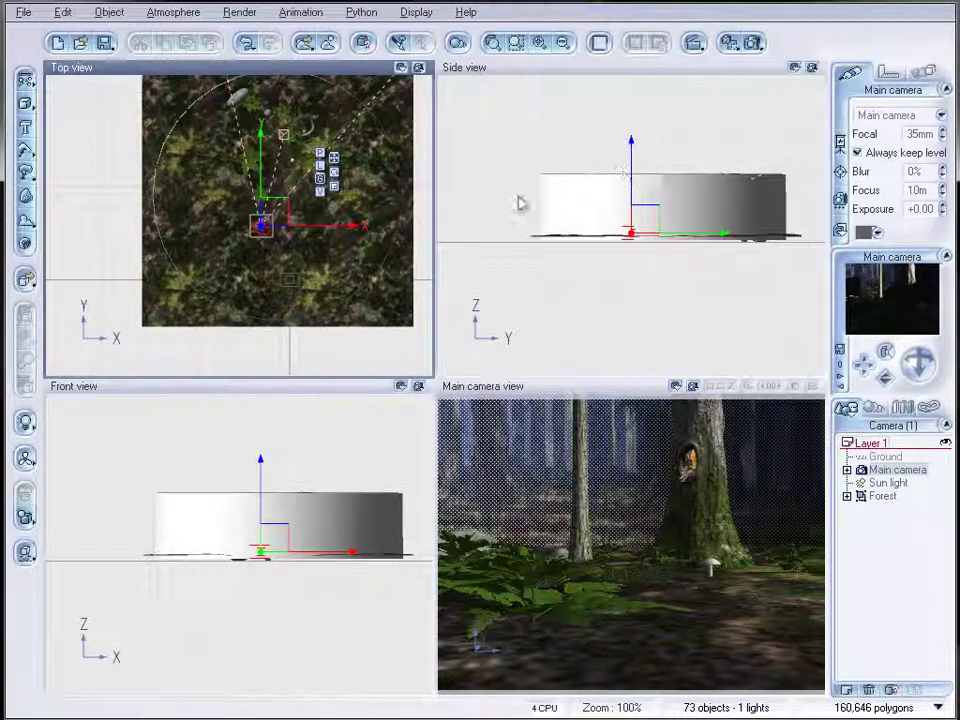
Step: Inspect Forest's Tree02, Terrain, GrassRing and GrassTuft parts, then render a main camera preview
{"action": "left_click", "coordinate": [847, 496]}
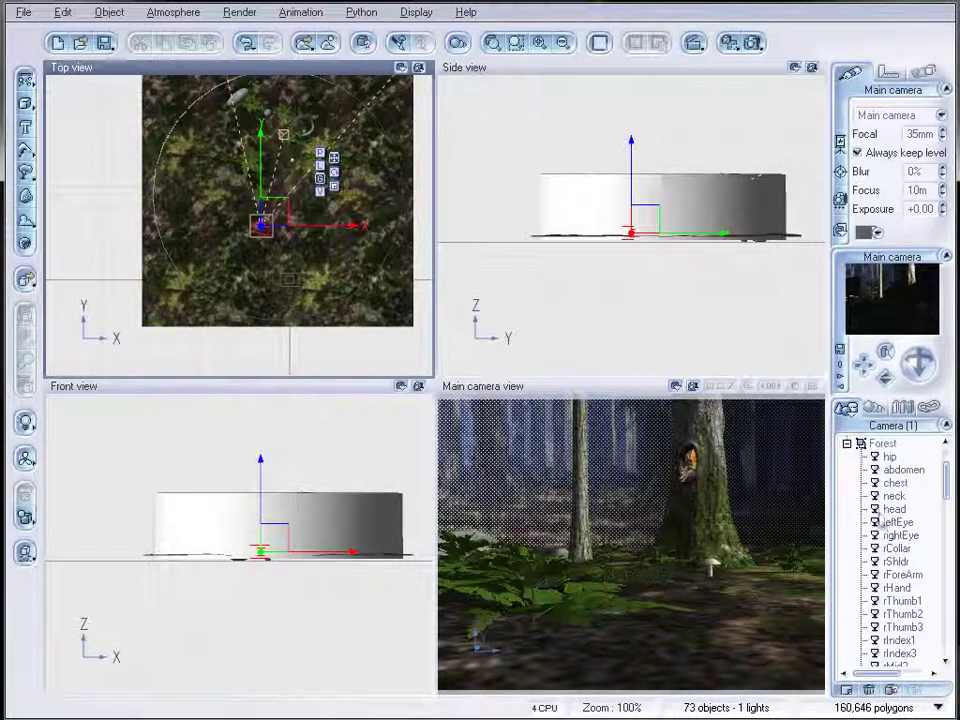
{"action": "left_click_drag", "start_coordinate": [936, 484], "coordinate": [936, 636]}
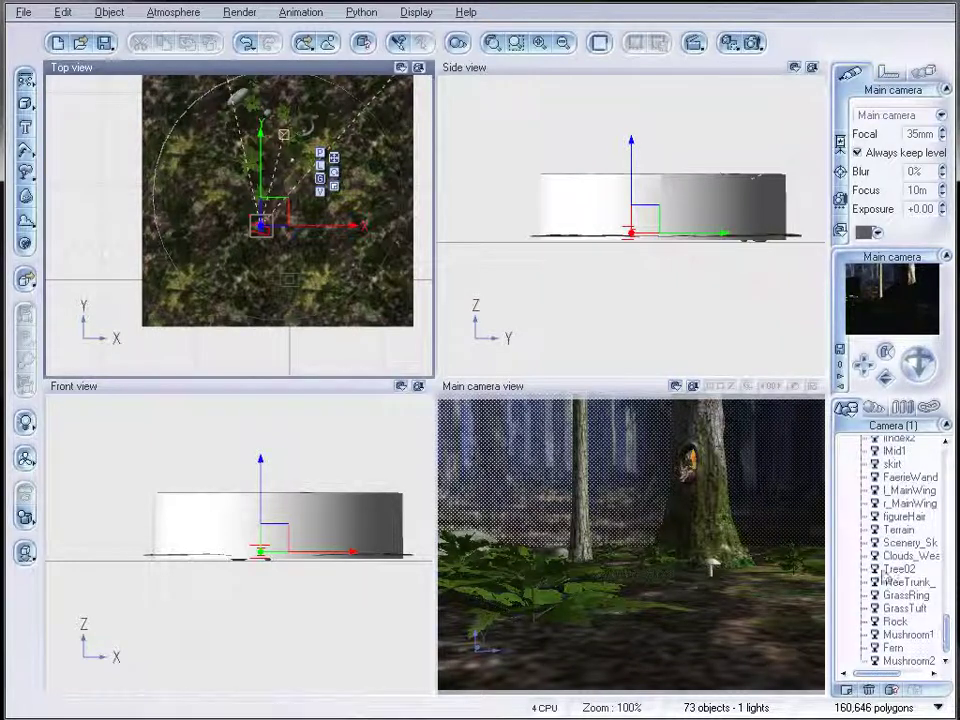
{"action": "left_click", "coordinate": [899, 568]}
{"action": "left_click", "coordinate": [898, 529]}
{"action": "left_click", "coordinate": [900, 595]}
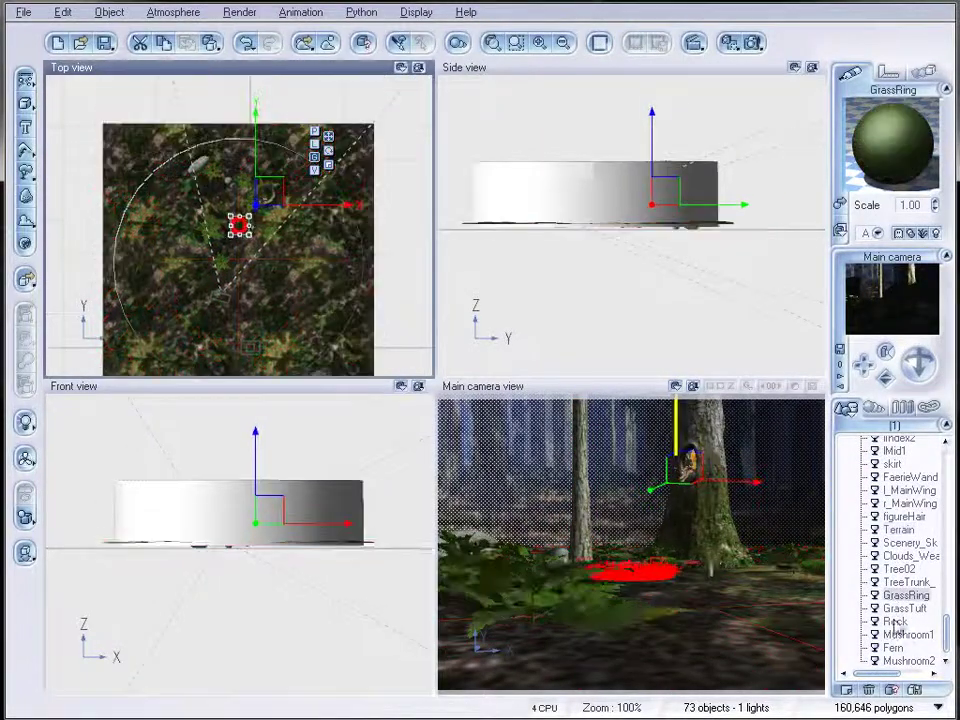
{"action": "left_click", "coordinate": [900, 608]}
{"action": "left_click_drag", "start_coordinate": [945, 636], "coordinate": [948, 478]}
{"action": "left_click", "coordinate": [883, 496]}
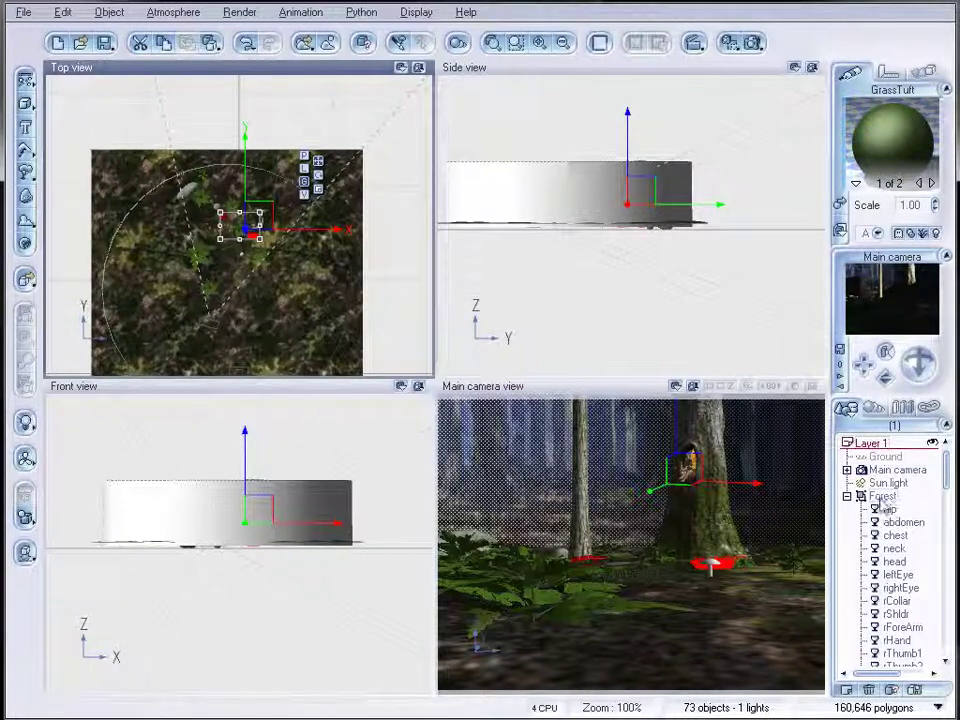
{"action": "left_click", "coordinate": [752, 43]}
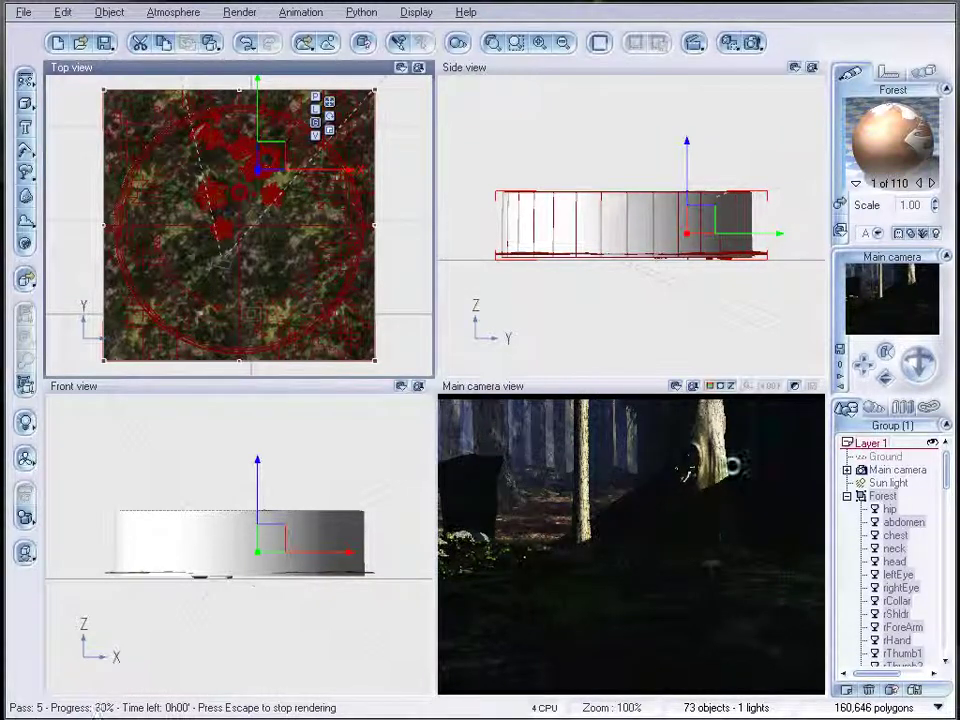
Step: Dismiss the preview render and apply the Oakland atmosphere
{"action": "left_click", "coordinate": [590, 554]}
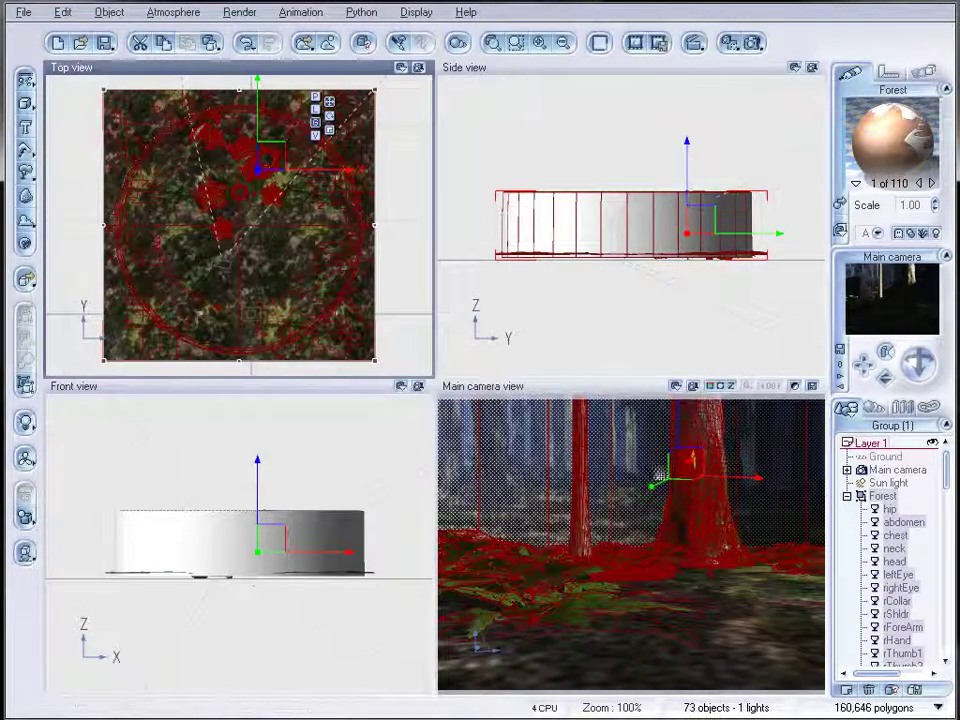
{"action": "left_click", "coordinate": [160, 12]}
{"action": "left_click", "coordinate": [161, 31]}
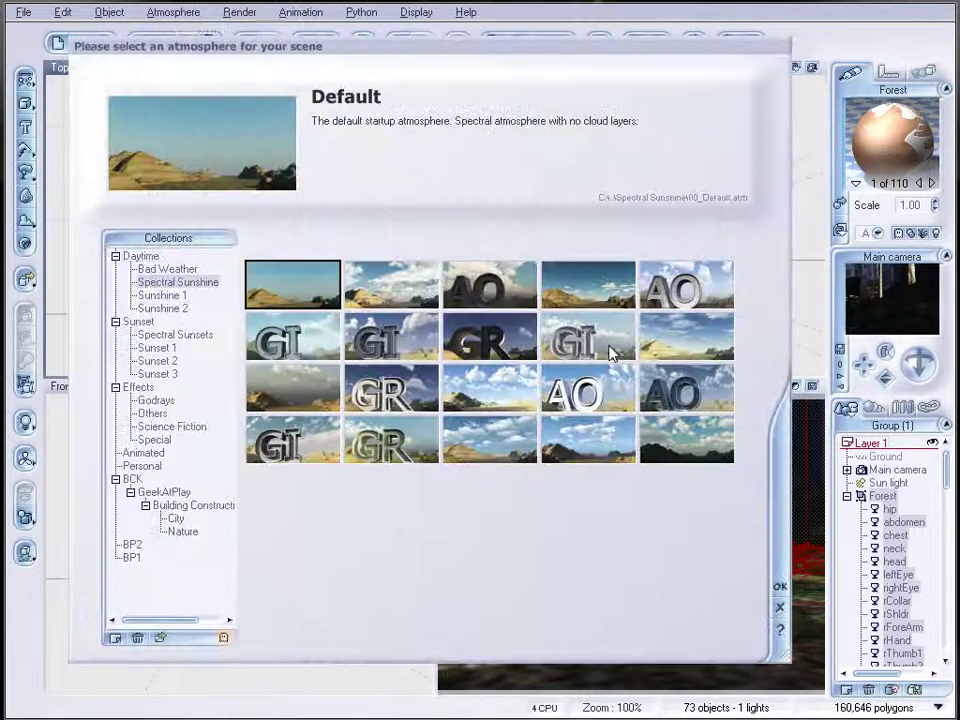
{"action": "left_click", "coordinate": [296, 375]}
{"action": "left_click", "coordinate": [779, 587]}
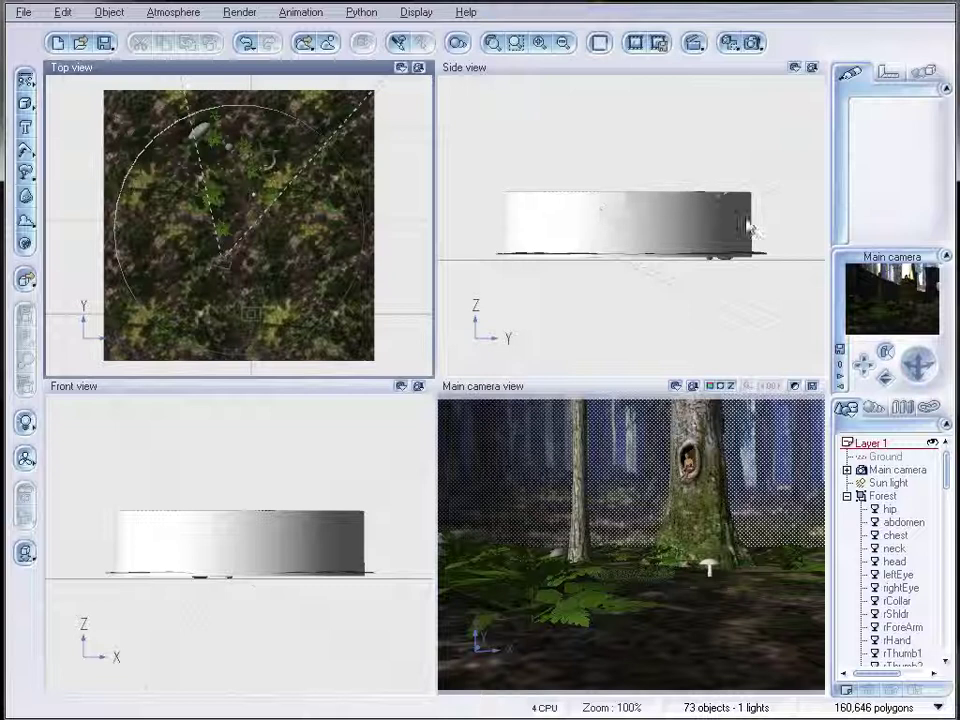
Step: Browse the Nature and City atmosphere collections and apply GP modeling instead
{"action": "left_click", "coordinate": [168, 12]}
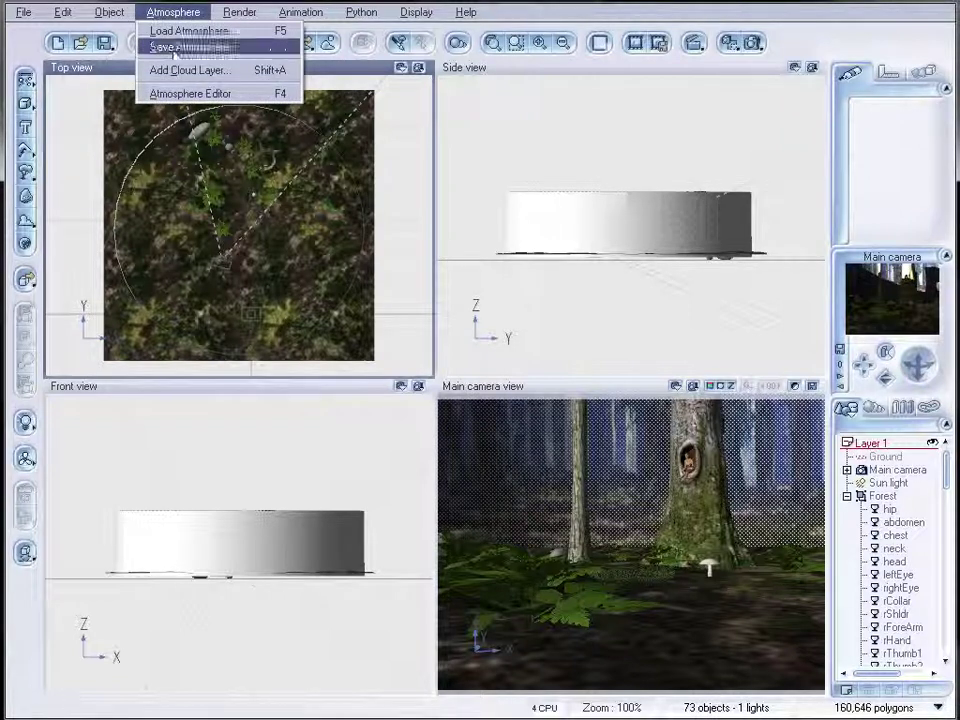
{"action": "left_click", "coordinate": [188, 36]}
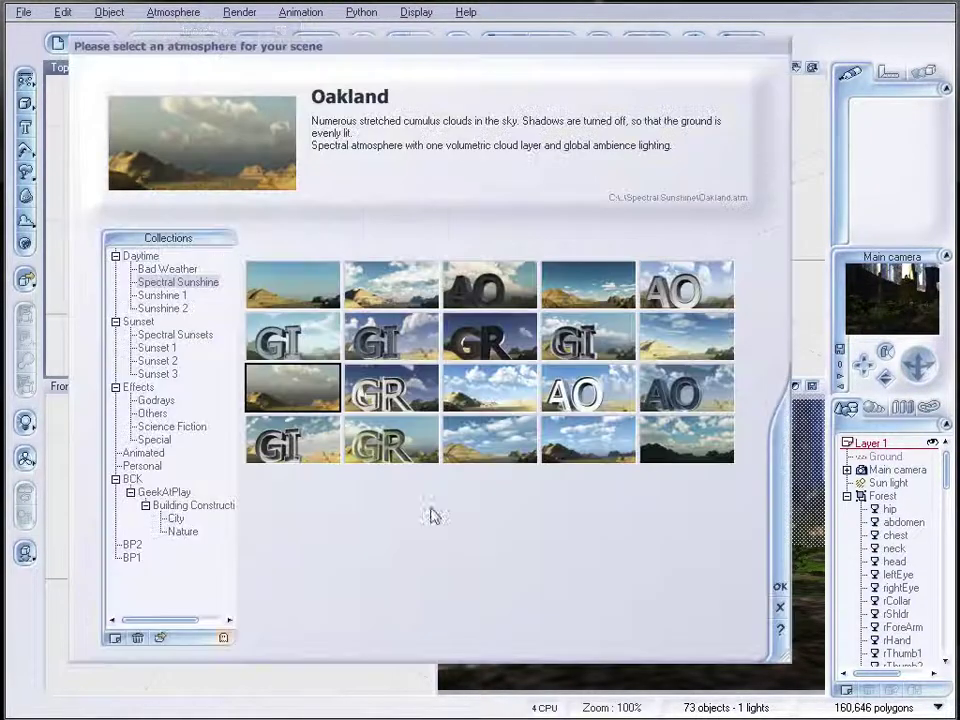
{"action": "left_click", "coordinate": [183, 531]}
{"action": "left_click", "coordinate": [489, 285]}
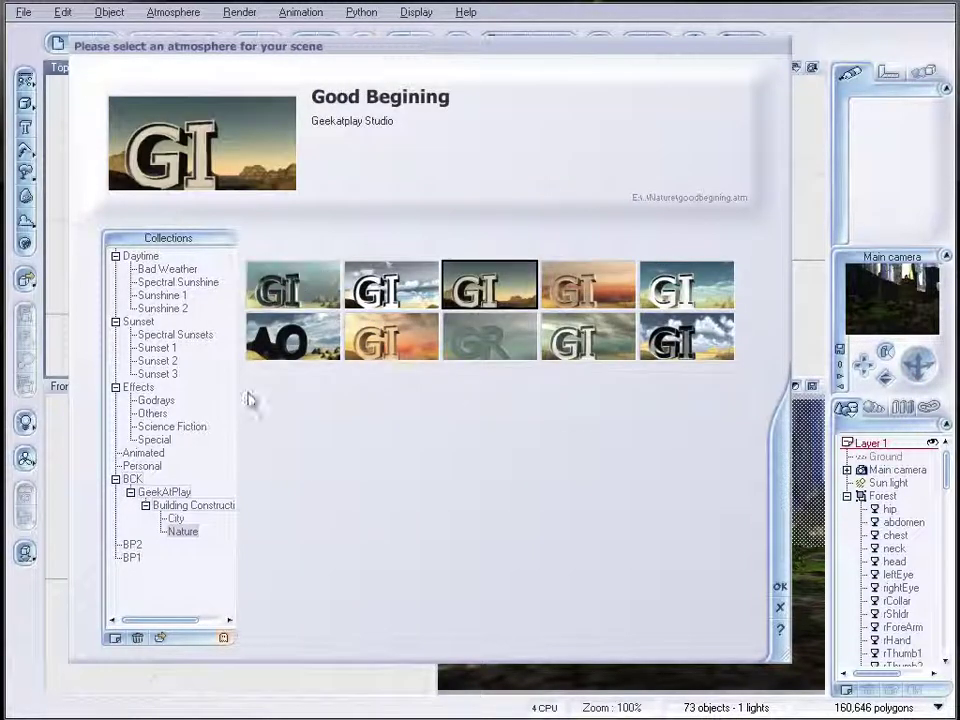
{"action": "left_click", "coordinate": [176, 518]}
{"action": "left_click", "coordinate": [426, 270]}
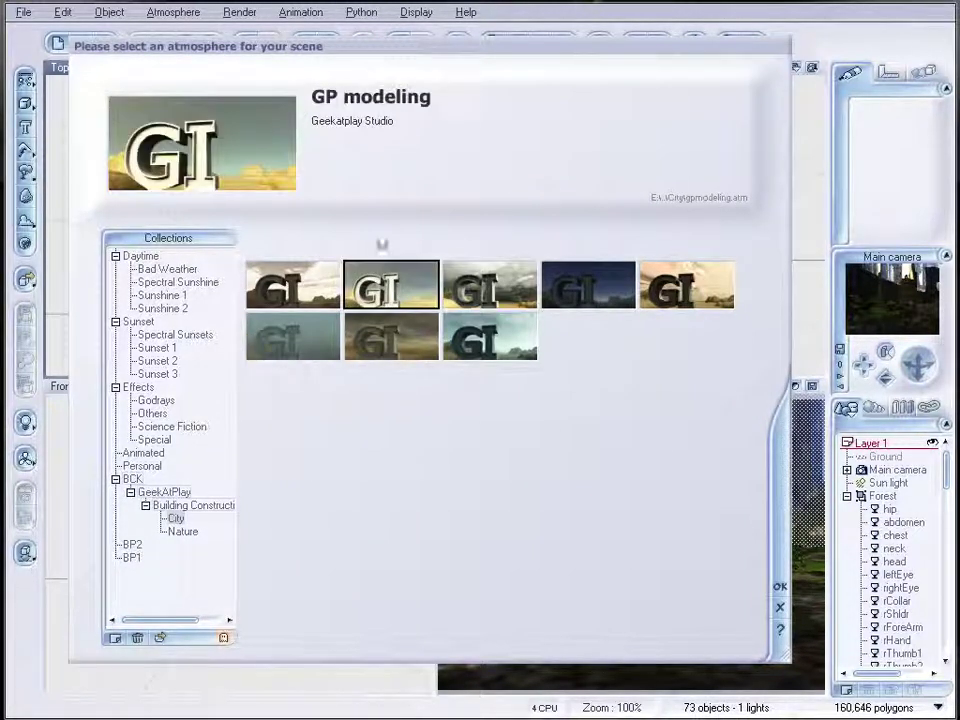
{"action": "left_click", "coordinate": [780, 585]}
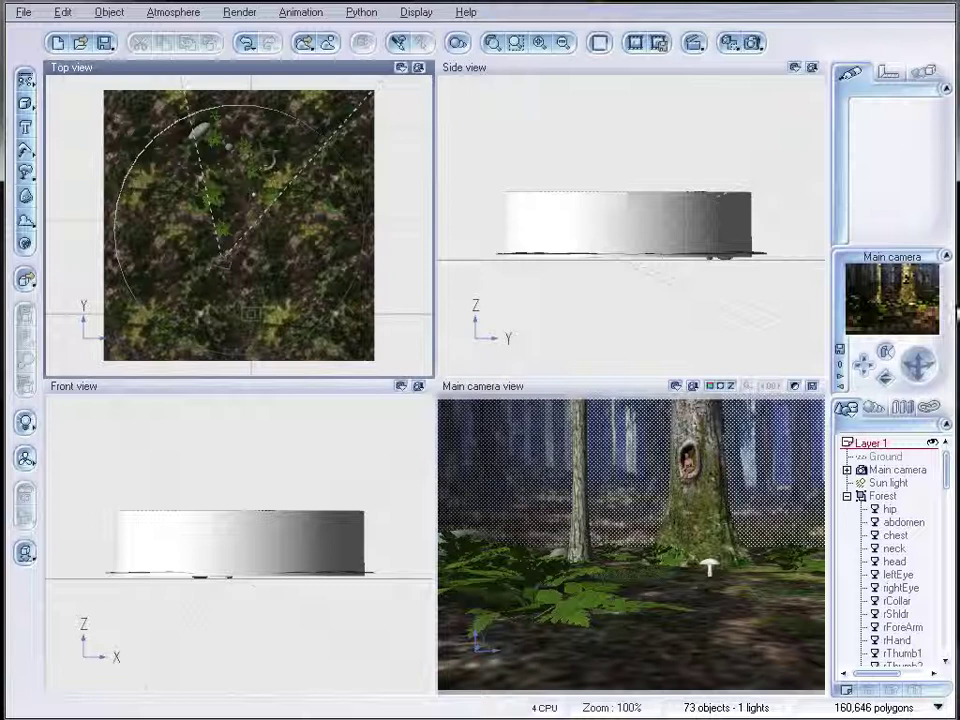
Step: Render the faerie forest main camera to screen at Final quality, 640x480
{"action": "left_click", "coordinate": [750, 43]}
{"action": "left_click", "coordinate": [165, 159]}
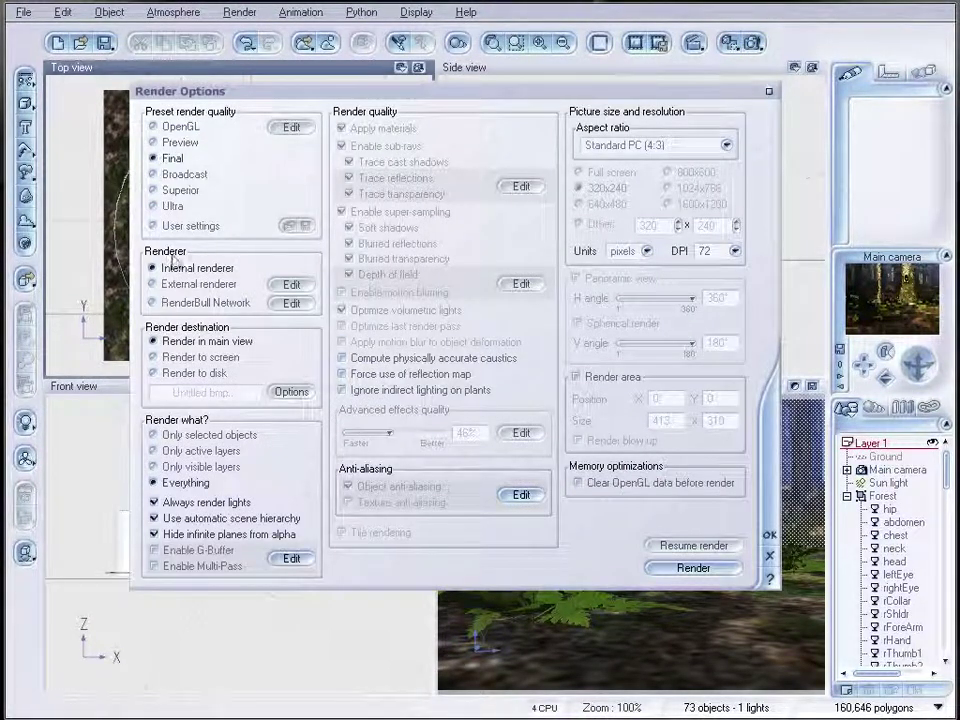
{"action": "left_click", "coordinate": [190, 357]}
{"action": "left_click", "coordinate": [580, 204]}
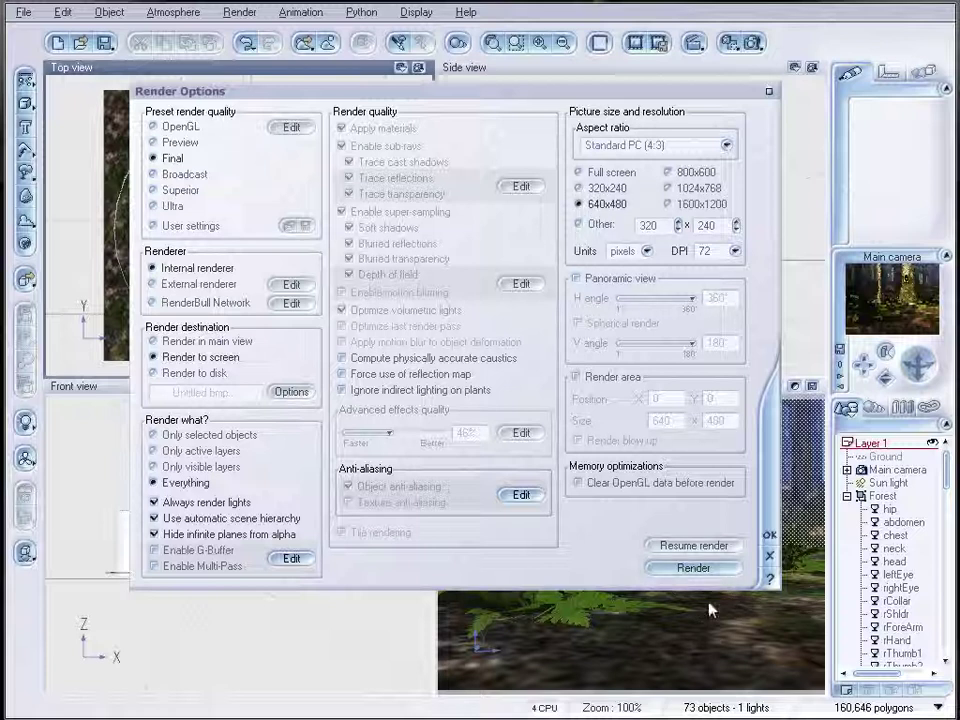
{"action": "left_click", "coordinate": [693, 567]}
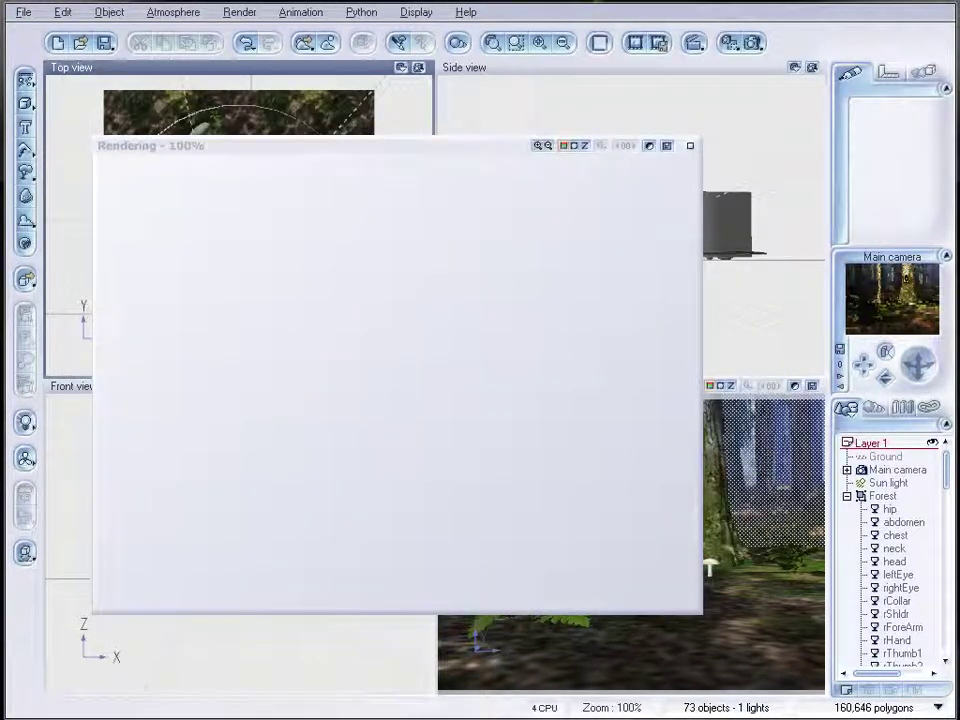